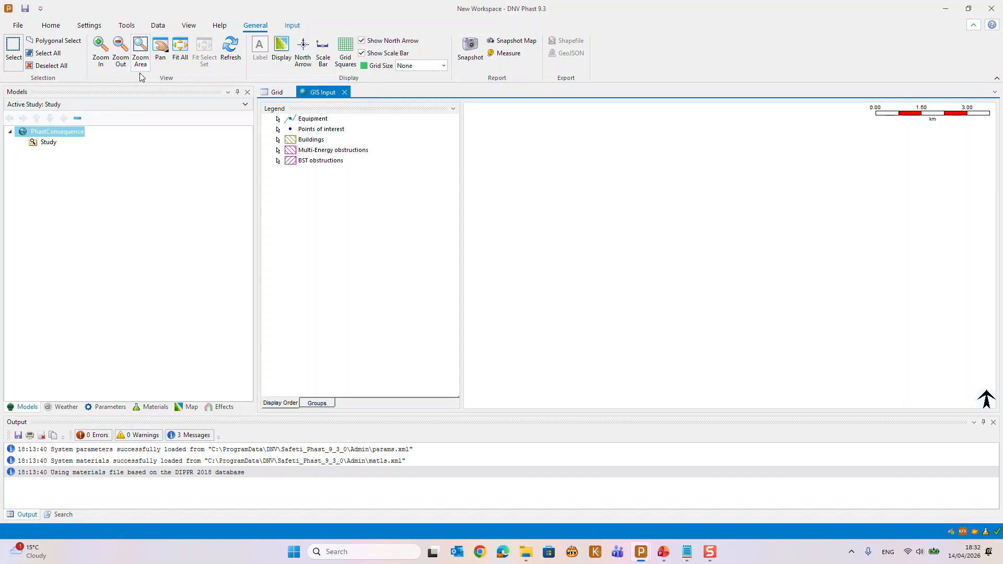
# Turn on the new GIS preview, acknowledge the restart notice and start a new workspace
pyautogui.click(90, 26)
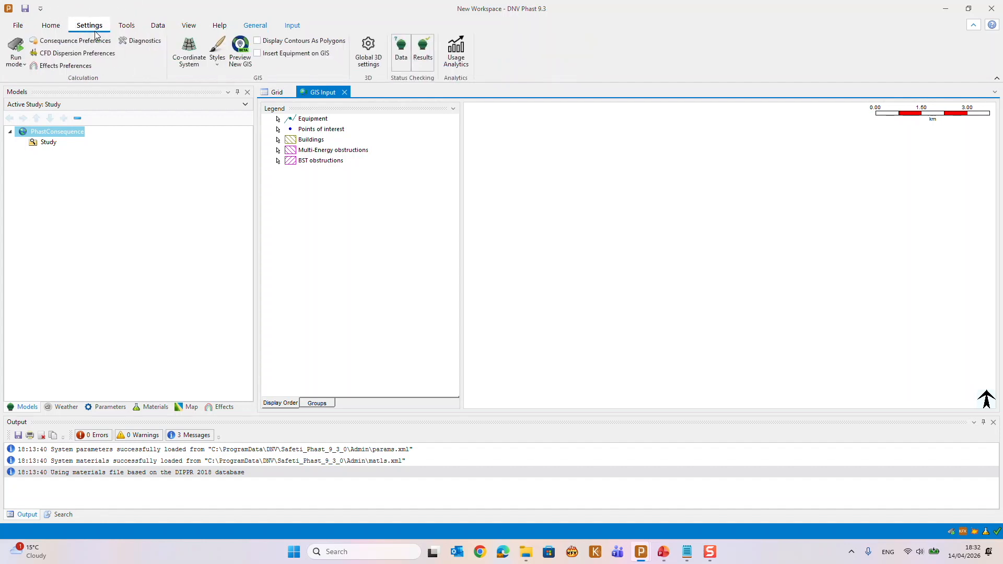
pyautogui.click(242, 68)
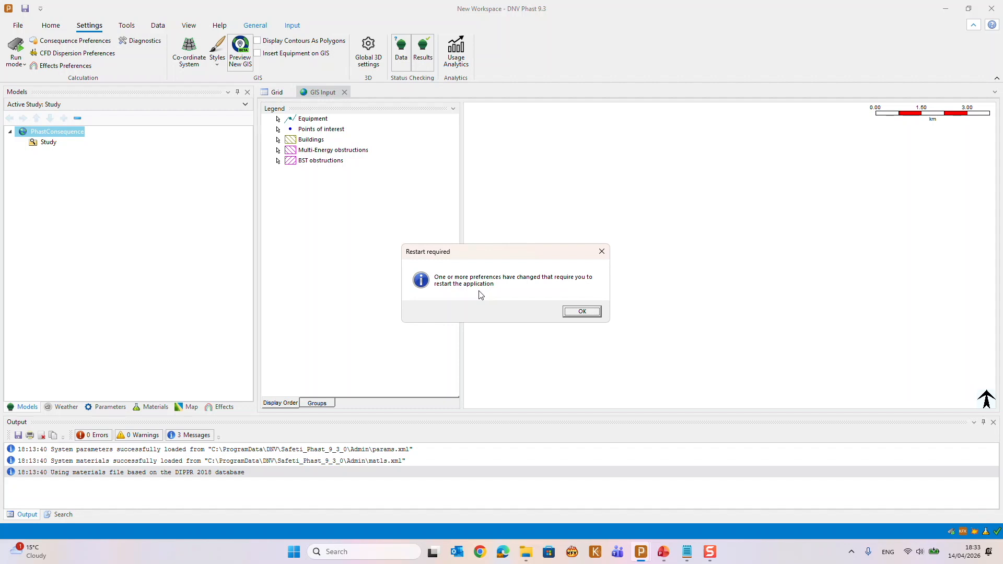
pyautogui.click(599, 318)
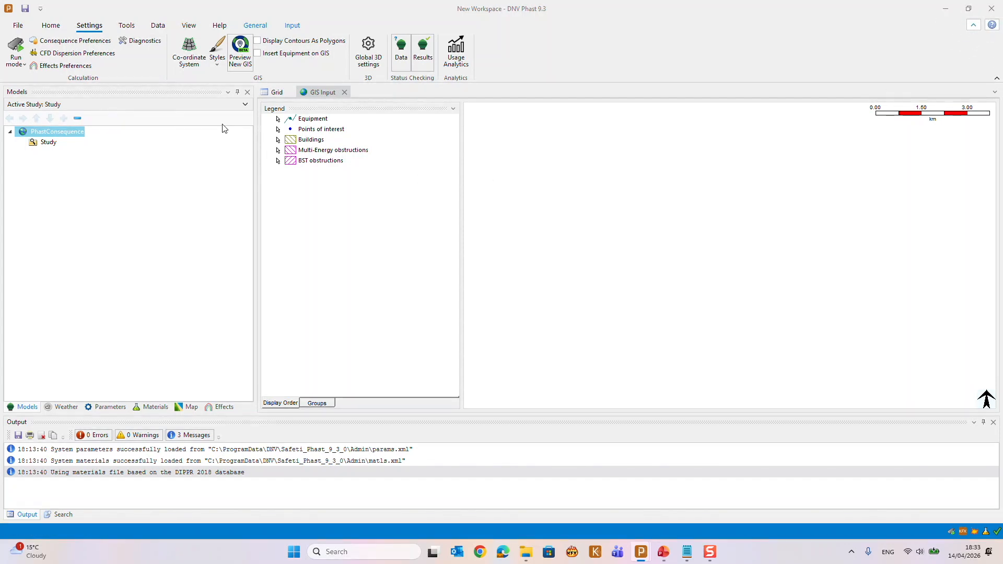
pyautogui.click(19, 26)
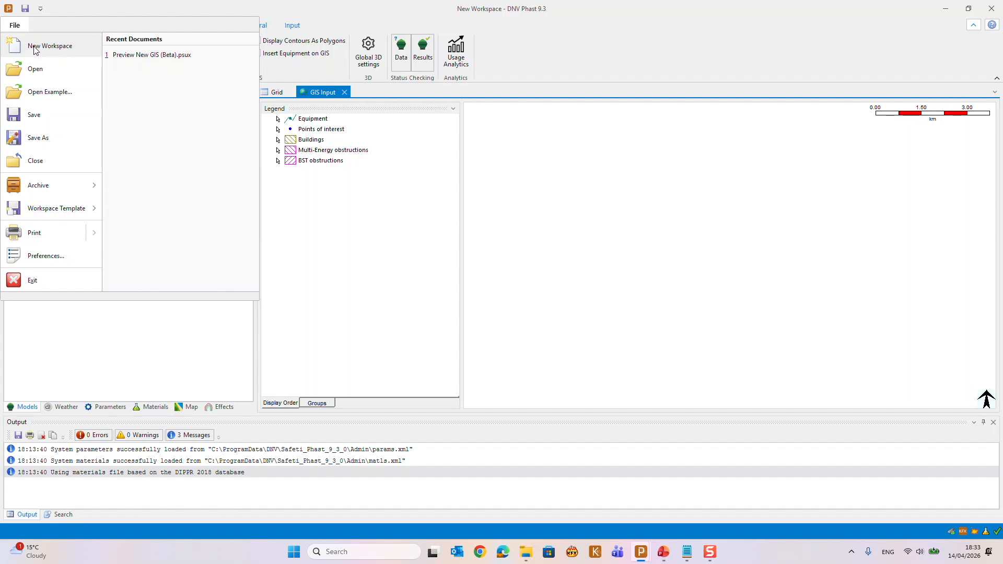
pyautogui.click(34, 48)
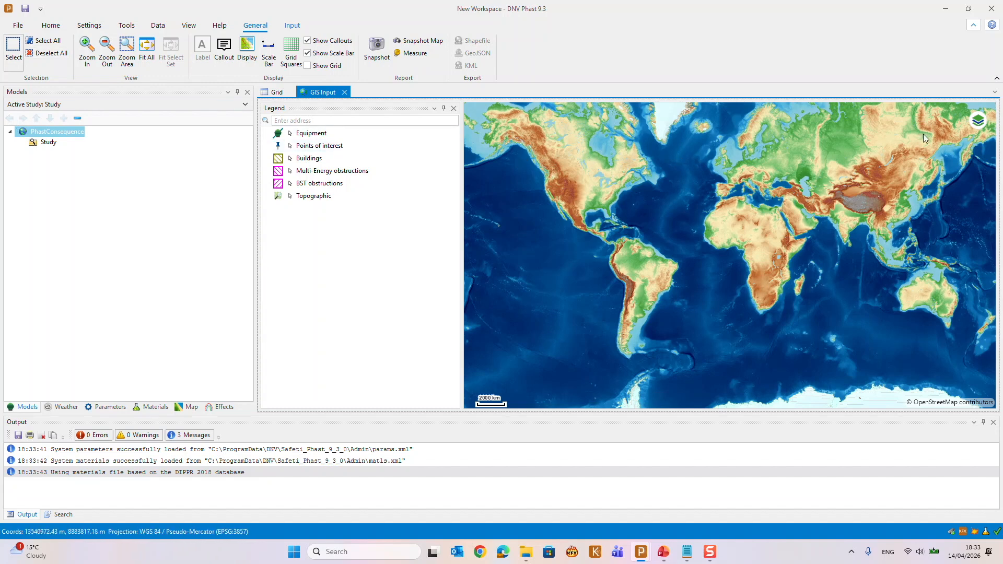
# Switch the map's base layer to Street and back to Topographic
pyautogui.click(975, 125)
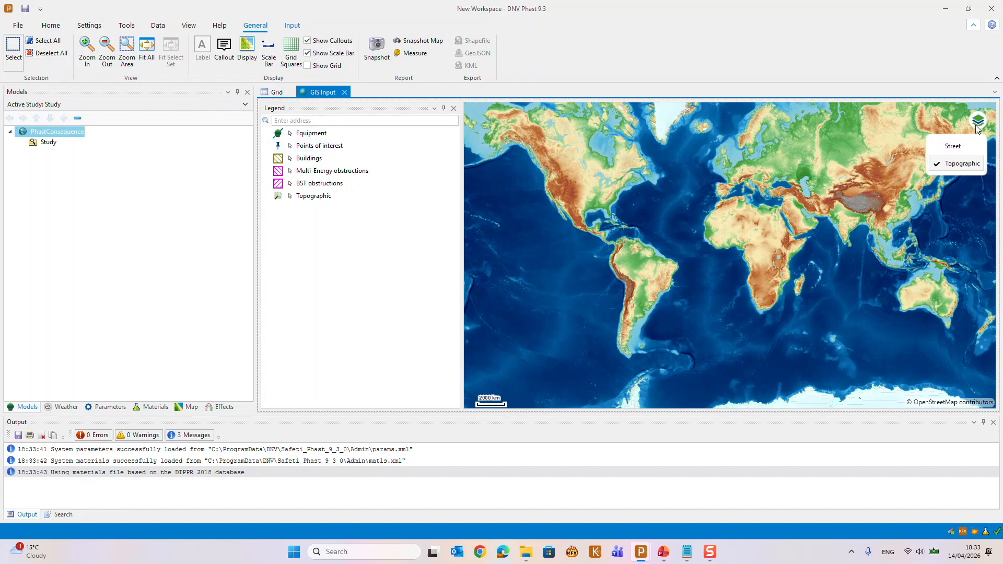
pyautogui.click(968, 149)
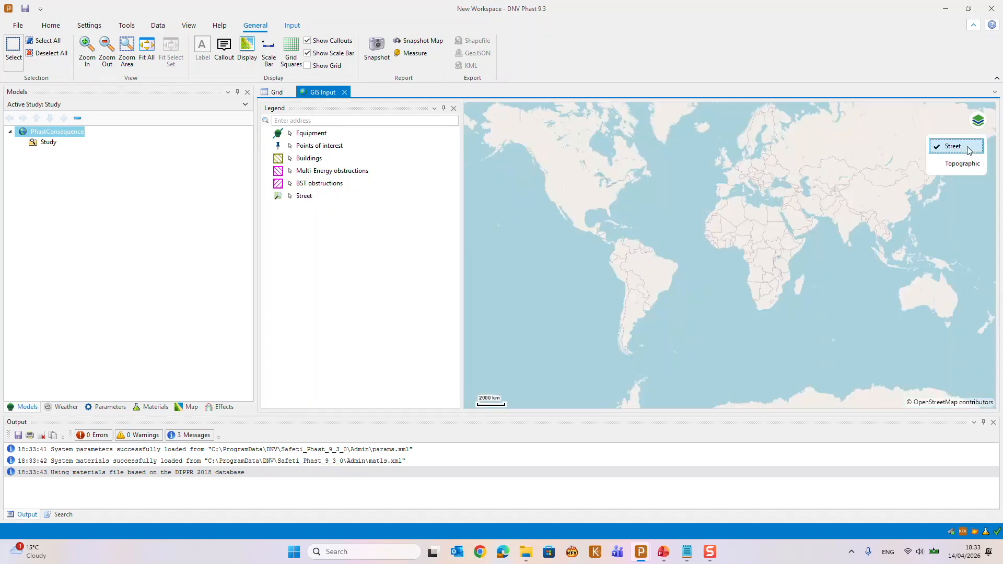
pyautogui.click(966, 165)
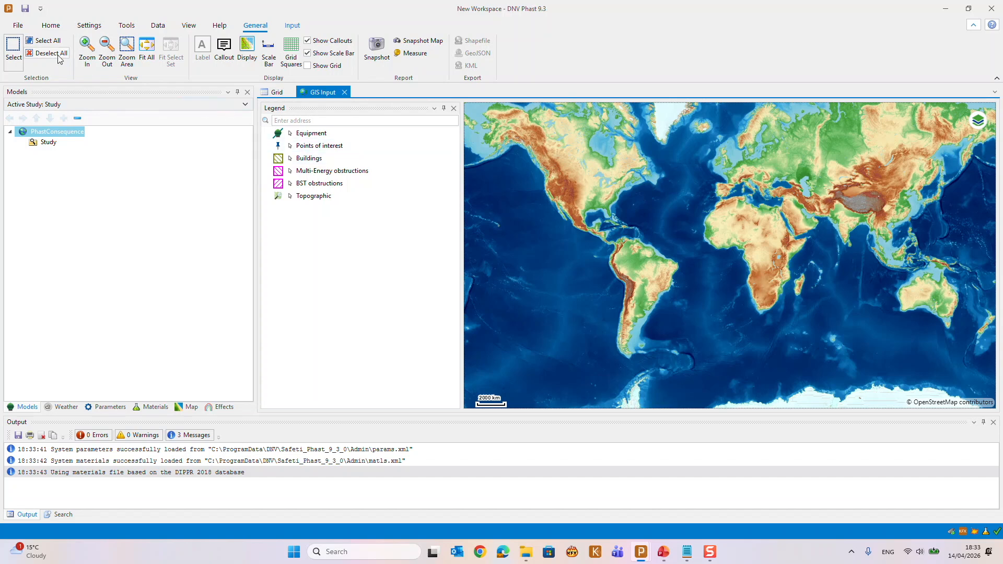
# Enable Insert Equipment on GIS in the application preferences and accept the change
pyautogui.click(16, 26)
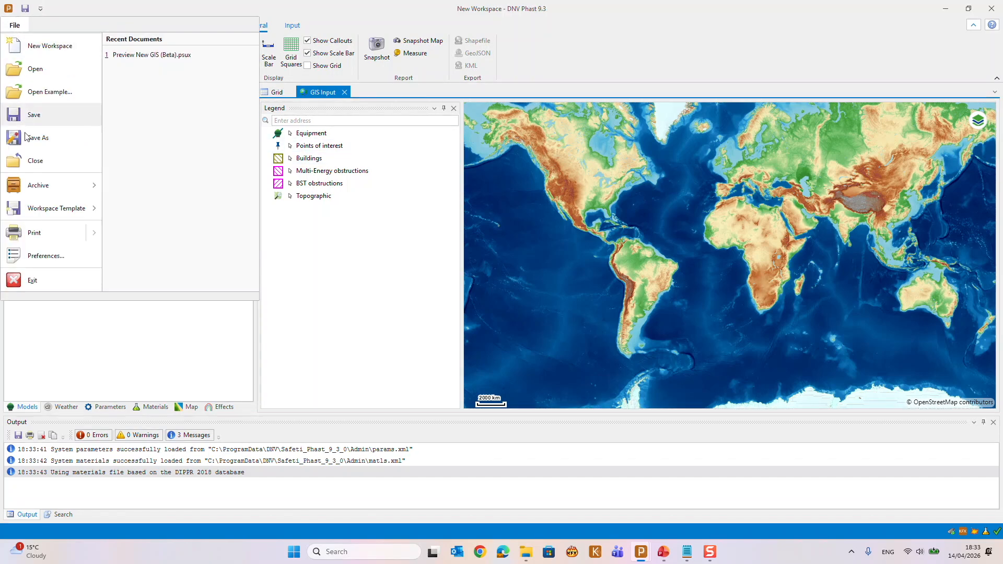
pyautogui.click(45, 256)
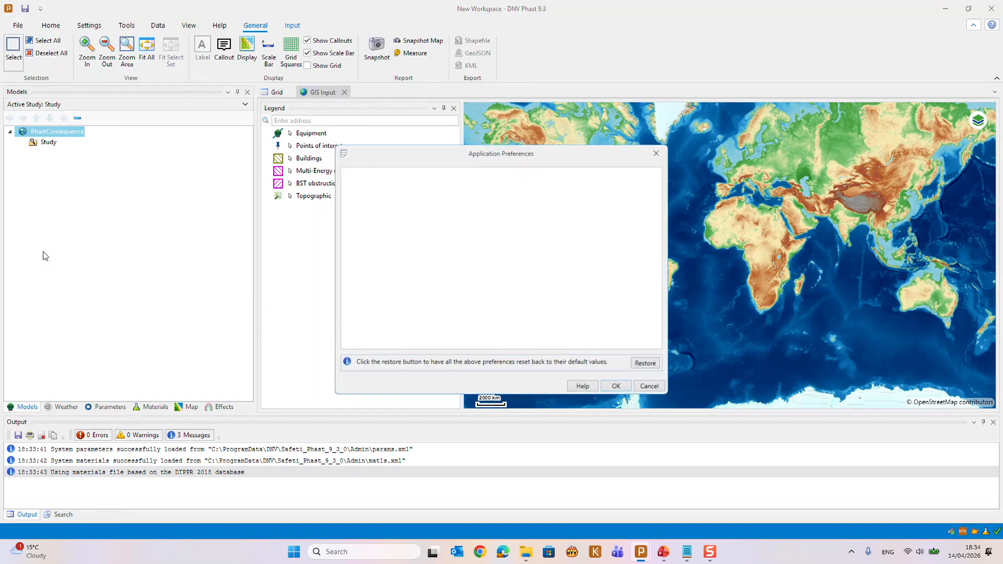
pyautogui.moveTo(461, 395); pyautogui.dragTo(461, 405)
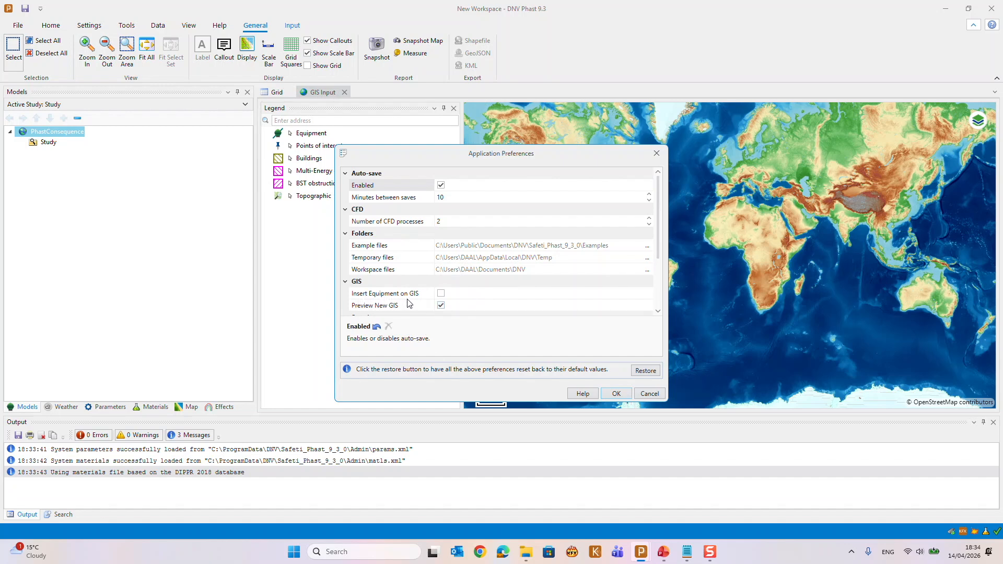
pyautogui.click(442, 296)
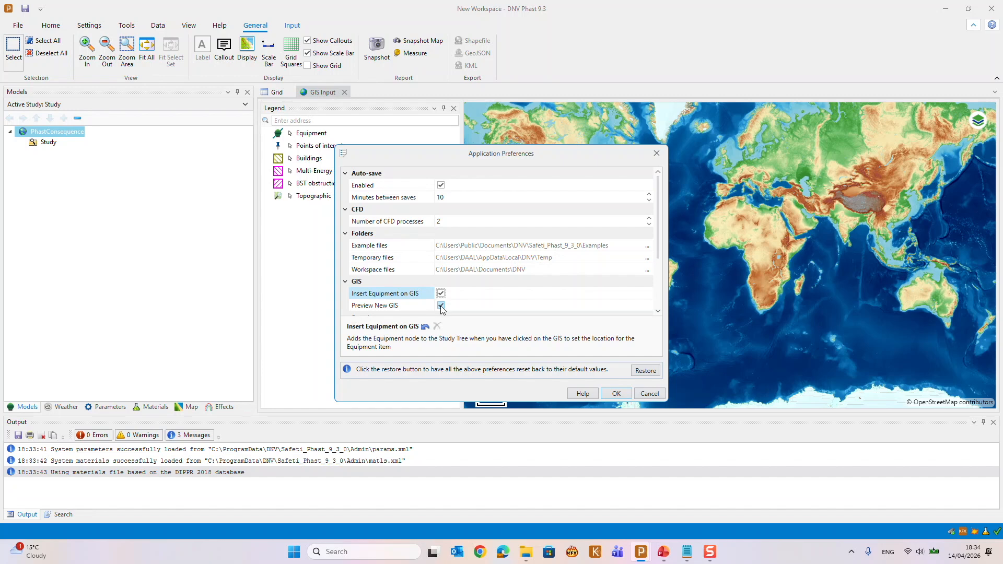
pyautogui.click(615, 399)
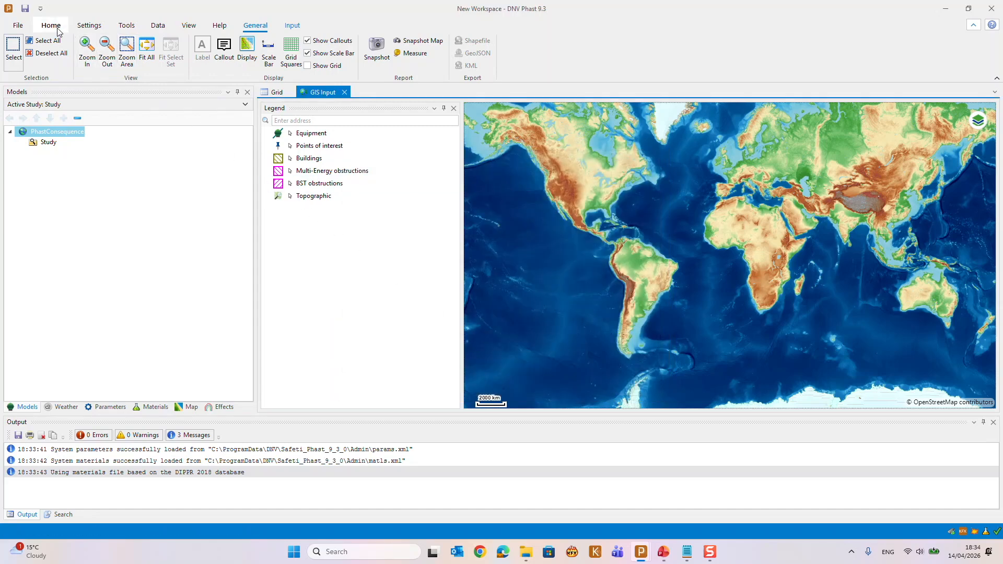
# Create a user-defined map base layer named Azure Satellite
pyautogui.click(85, 32)
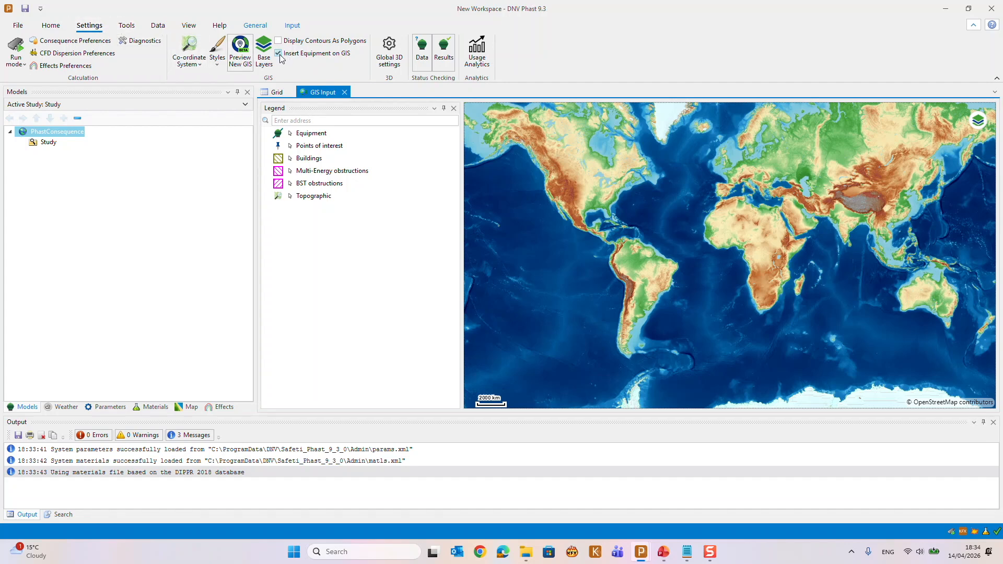
pyautogui.click(234, 67)
pyautogui.click(46, 149)
pyautogui.click(578, 174)
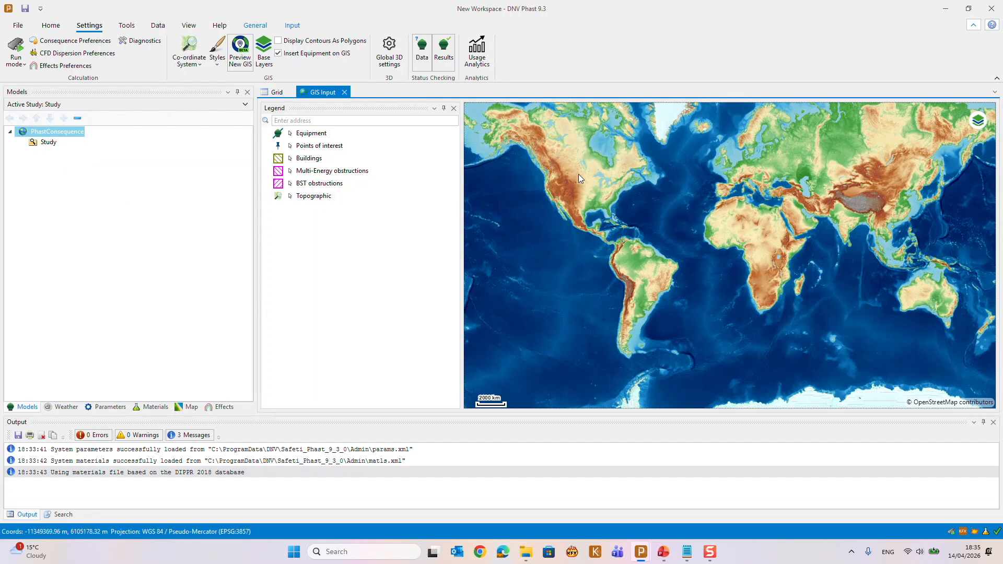
pyautogui.click(264, 69)
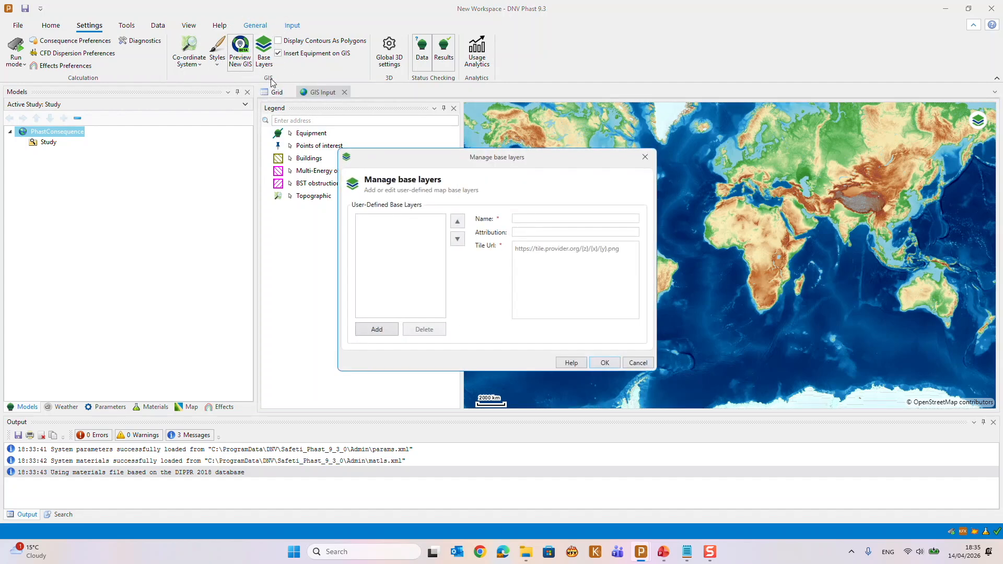
pyautogui.click(382, 330)
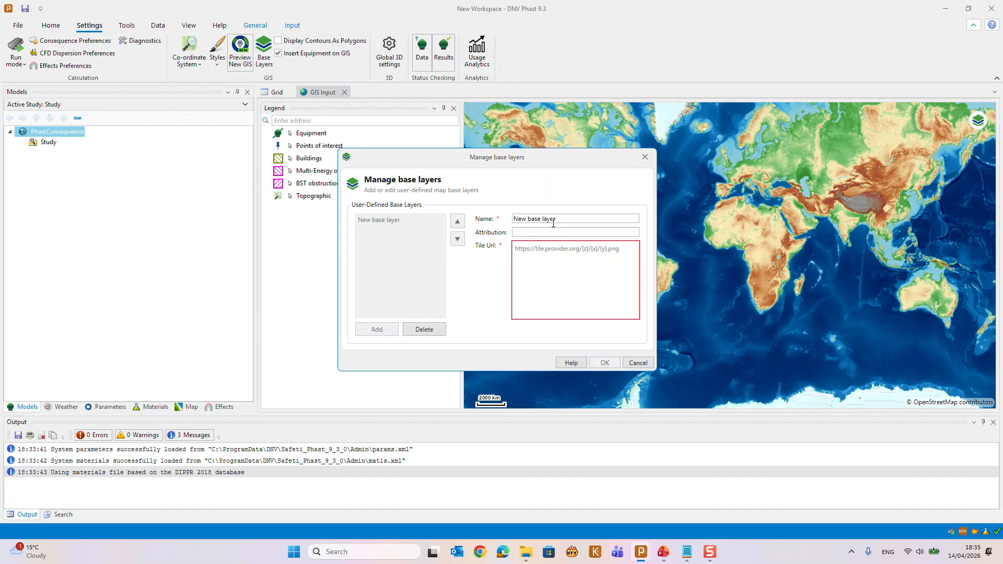
pyautogui.moveTo(557, 219); pyautogui.dragTo(511, 219)
pyautogui.write('Azu')
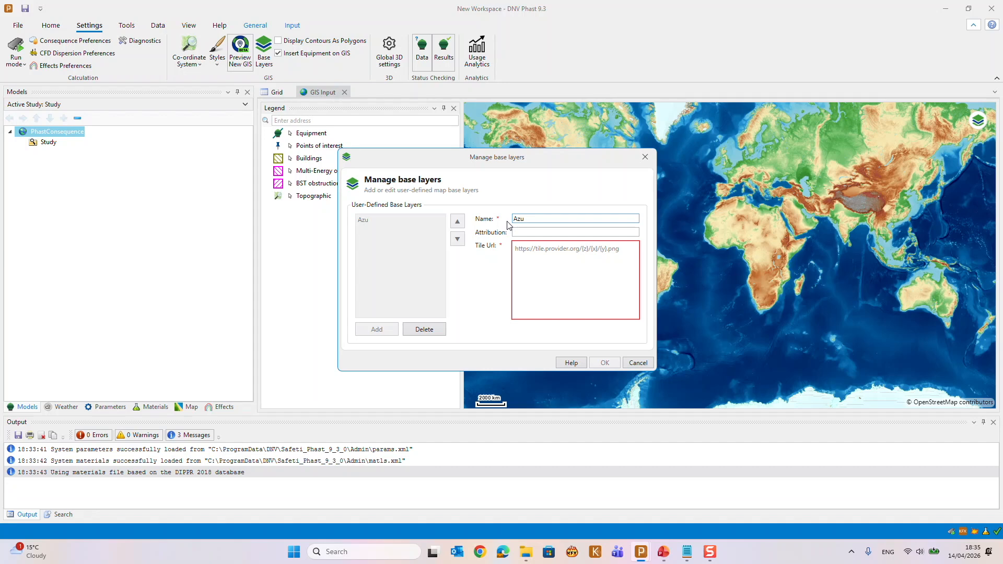
pyautogui.write('re Satellite')
# Paste the Azure Maps tile URL with its API key into the base layer, save it and display Azure Satellite on the map
pyautogui.click(520, 248)
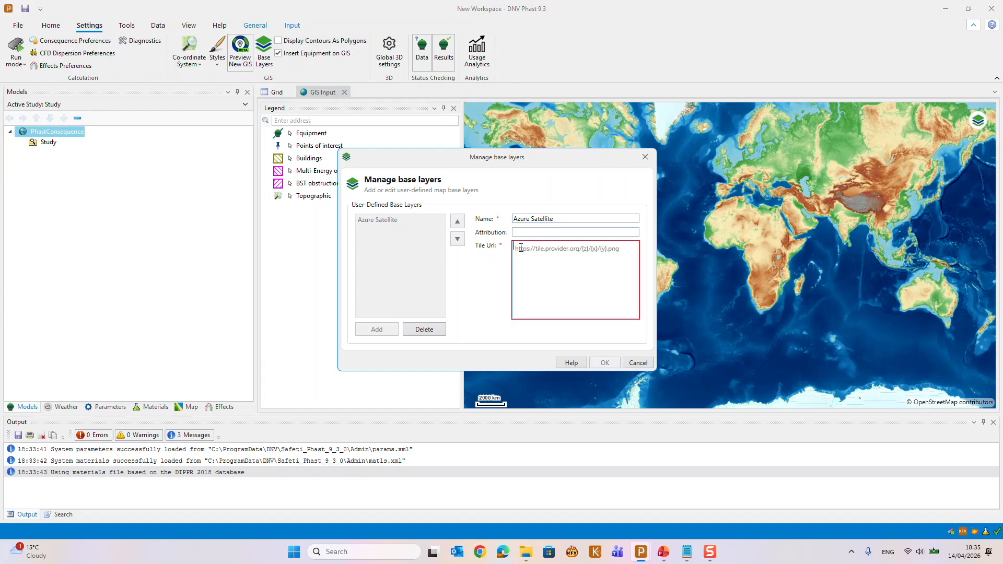
pyautogui.hotkey('ctrl', 'v')
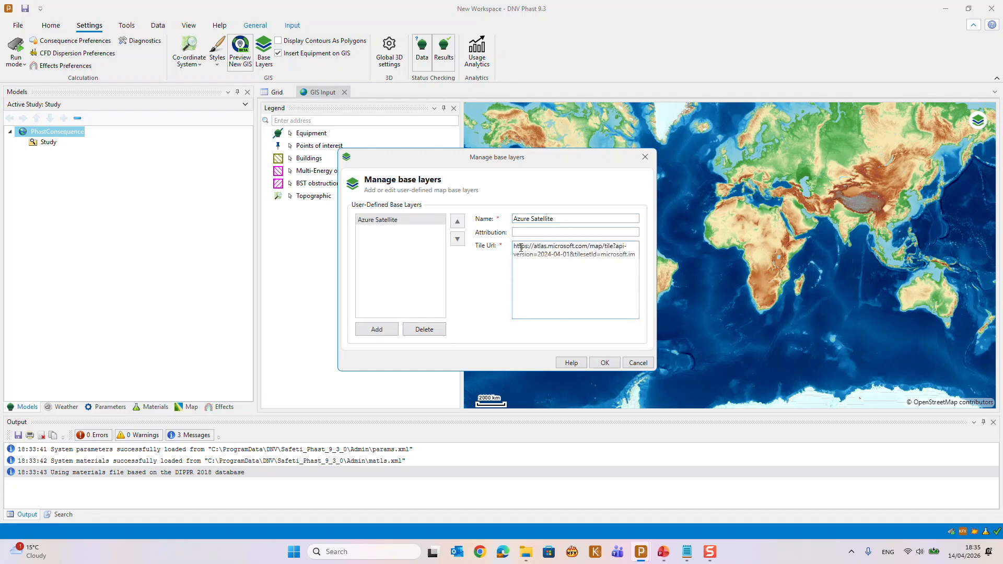
pyautogui.click(606, 364)
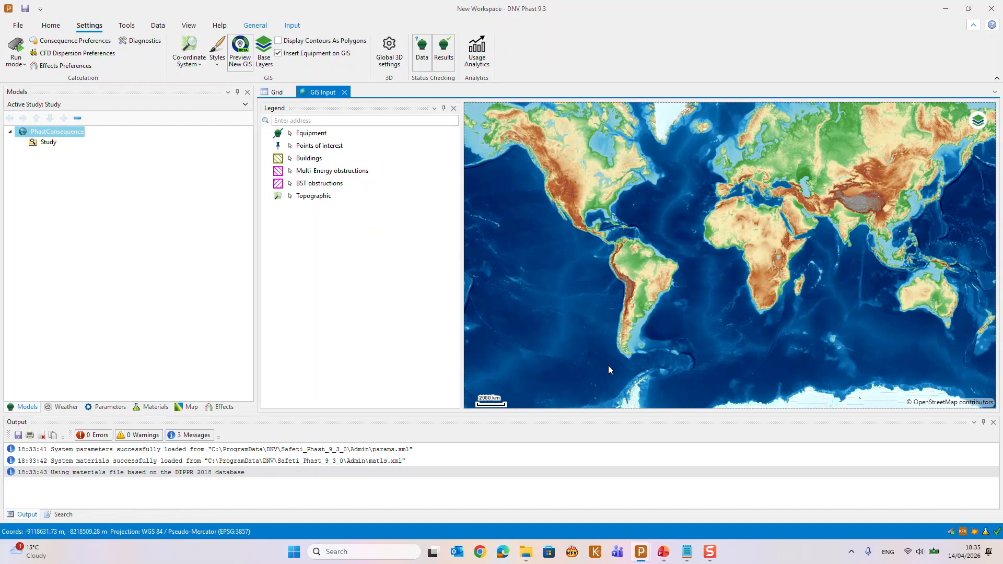
pyautogui.click(979, 124)
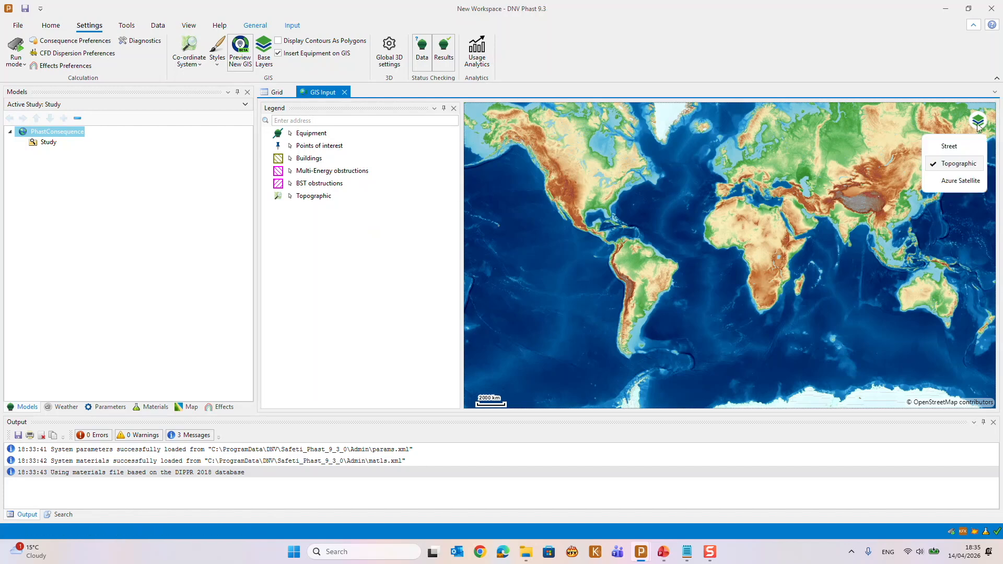
pyautogui.click(955, 182)
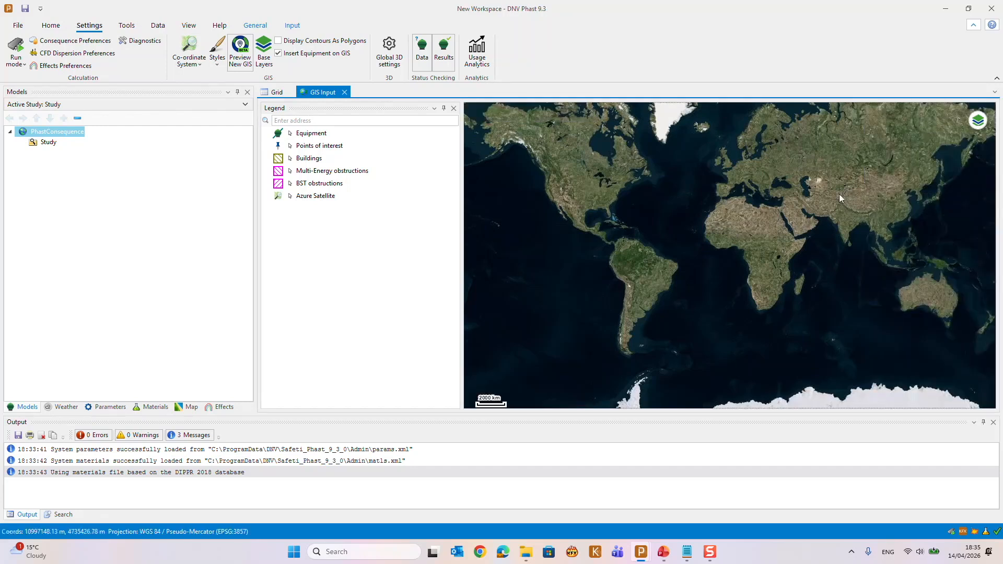
# Search the map for Vigo and go to Vigo, Pontevedra, Galicia, España
pyautogui.click(289, 122)
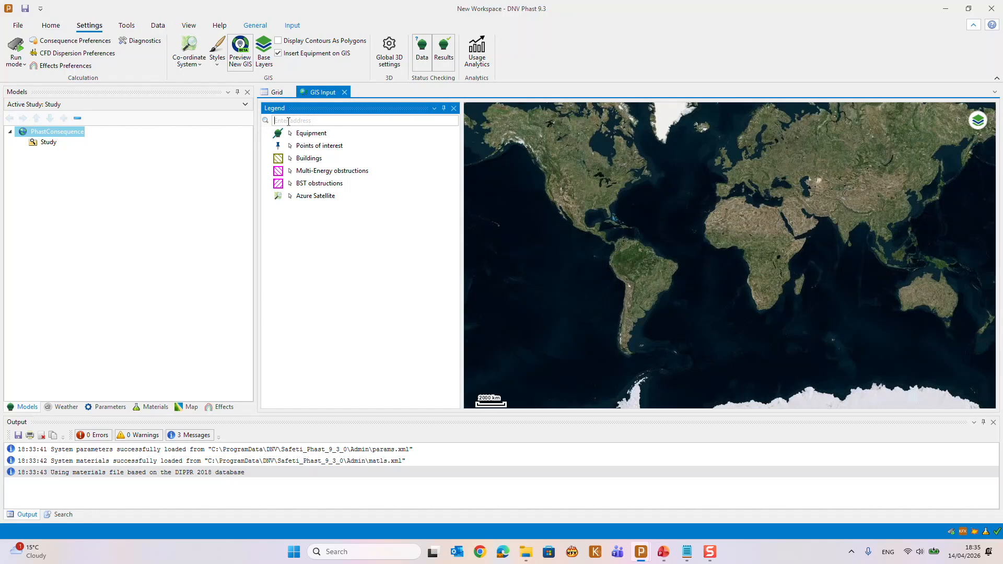
pyautogui.write('Vigo')
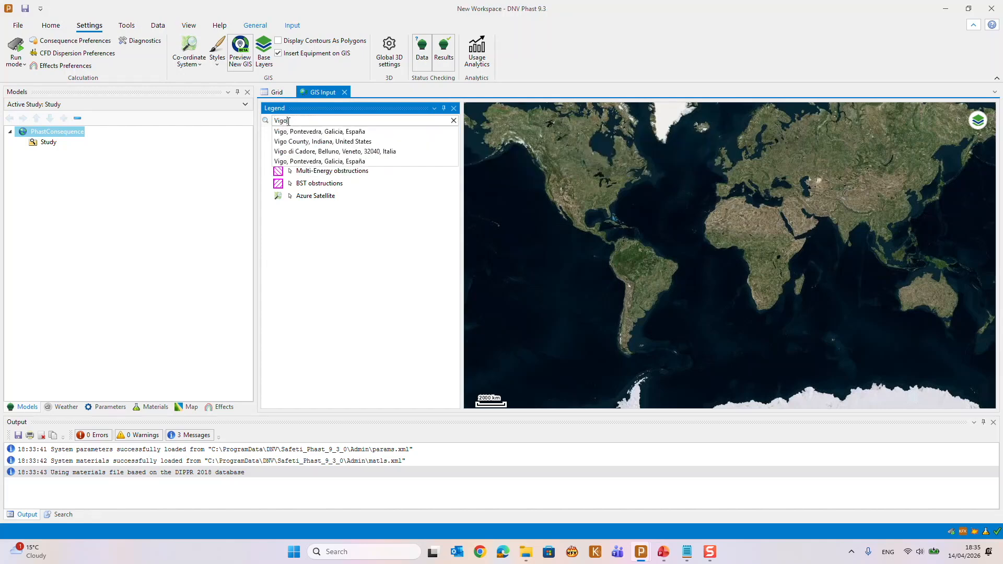
pyautogui.press('ctrl')
pyautogui.press('ctrl')
pyautogui.press('ctrl')
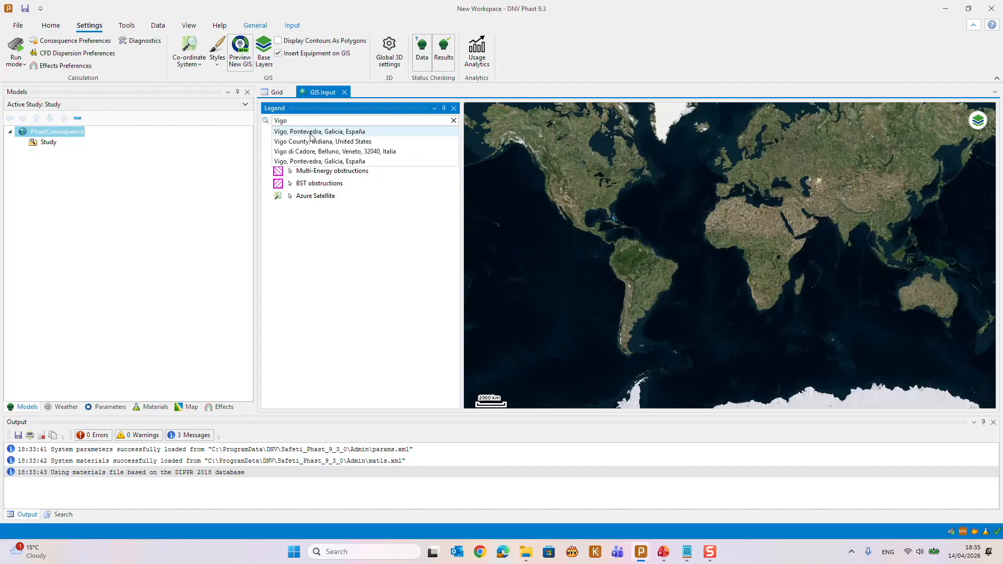
pyautogui.click(310, 131)
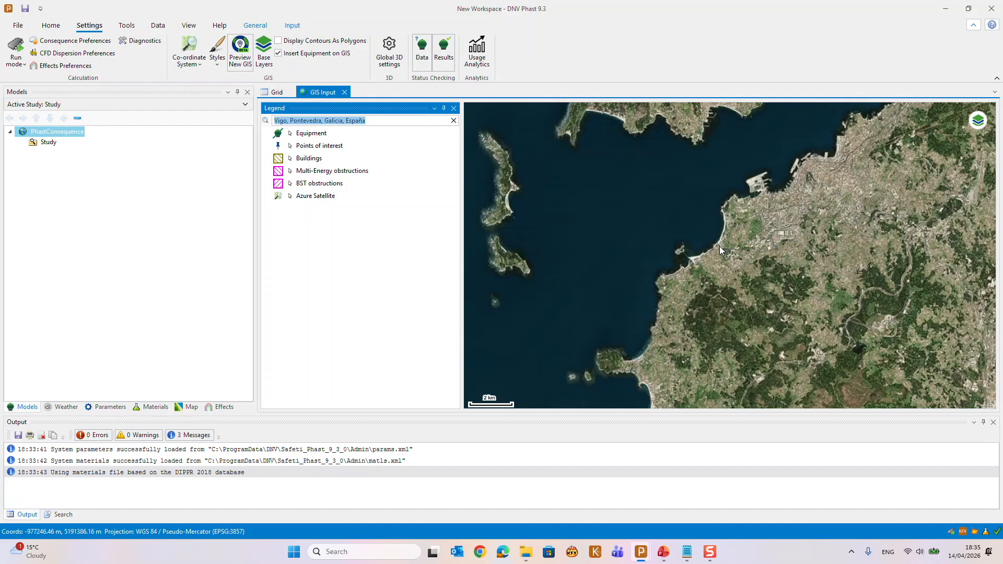
# Search the map for Jakarta, Indonesia, and frame the coastal refinery with its storage tanks east of the city
pyautogui.click(375, 122)
pyautogui.moveTo(375, 122); pyautogui.dragTo(274, 128)
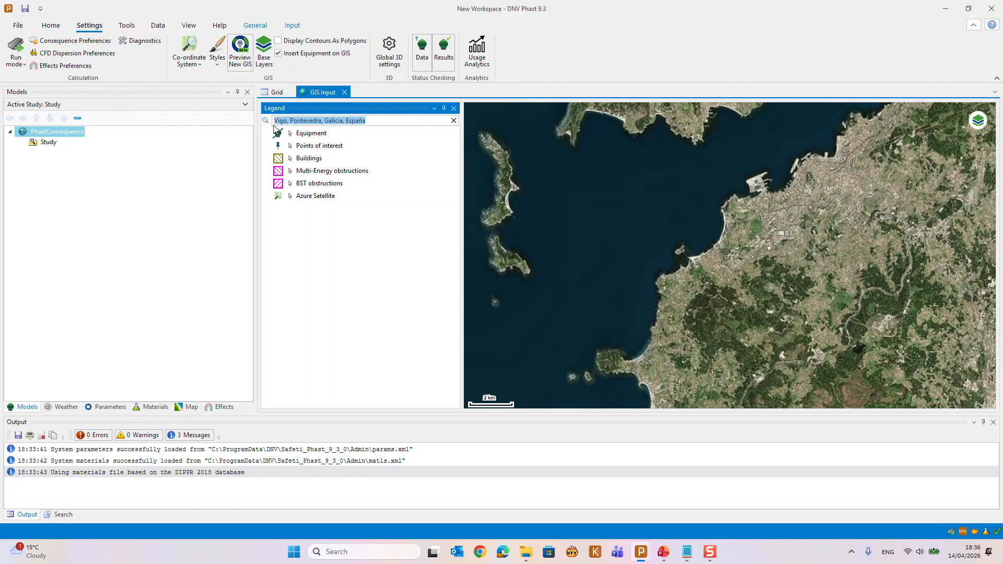
pyautogui.write('Jakarte')
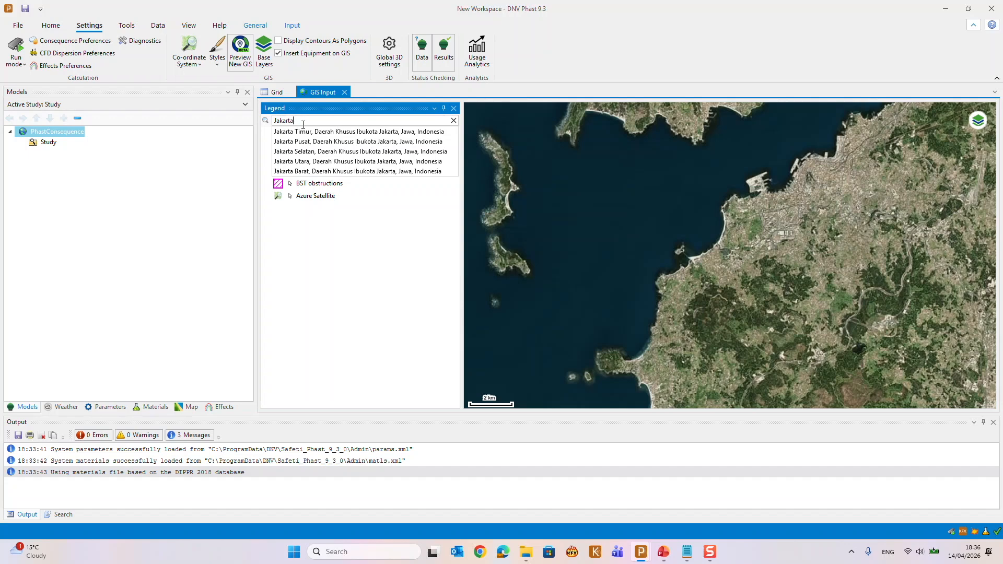
pyautogui.press('Return')
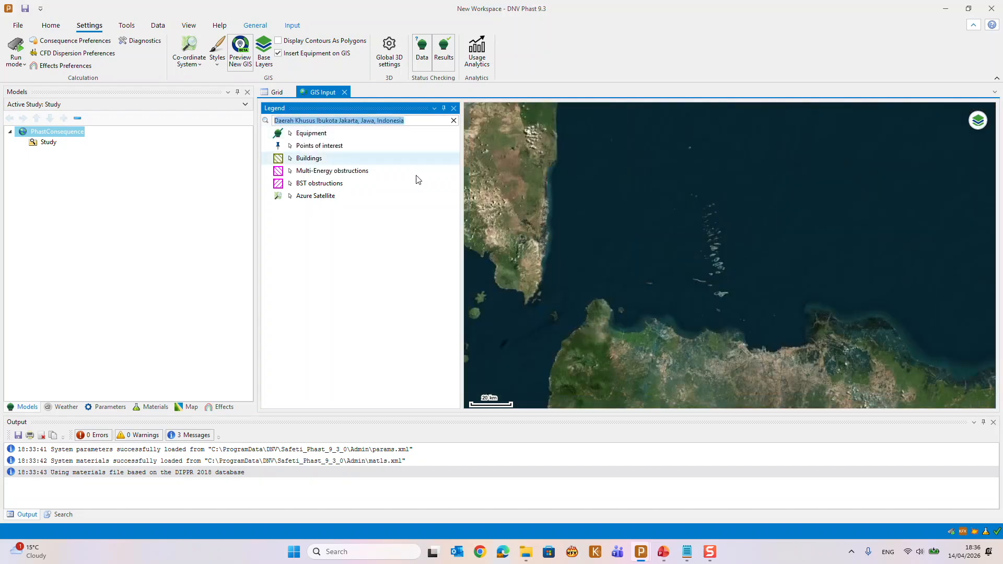
pyautogui.moveTo(831, 341); pyautogui.dragTo(571, 253)
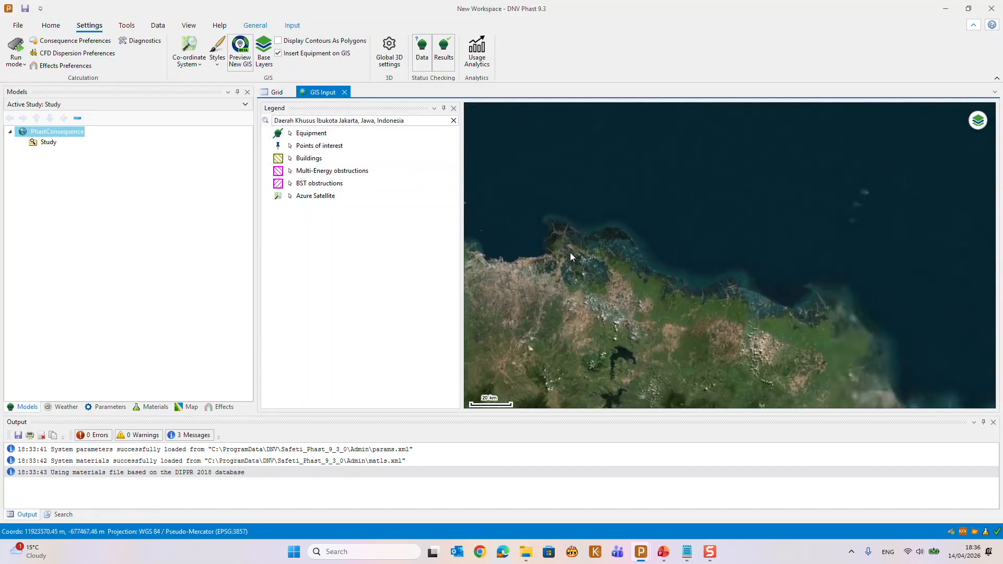
pyautogui.moveTo(723, 294); pyautogui.dragTo(572, 251)
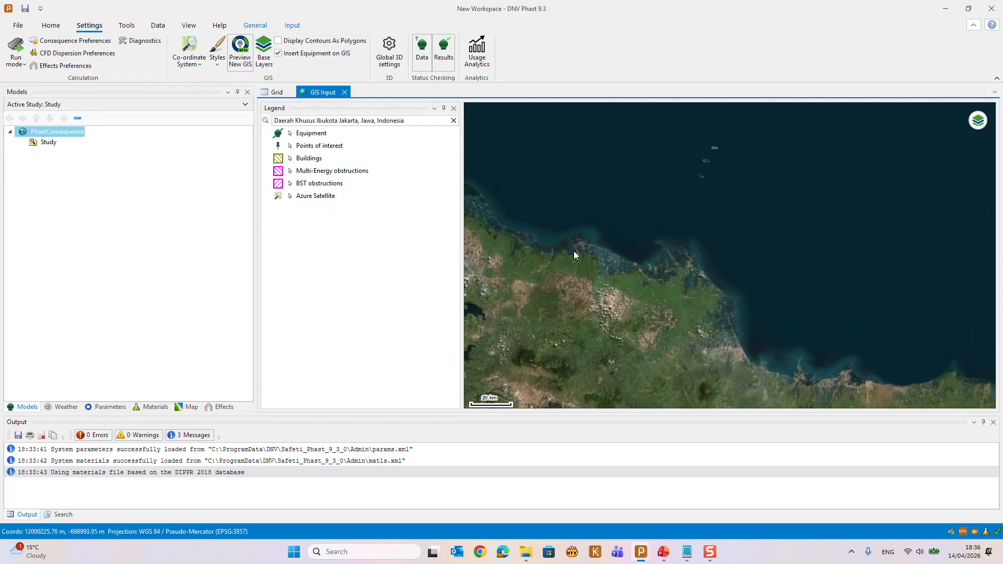
pyautogui.scroll(3, 700, 268)
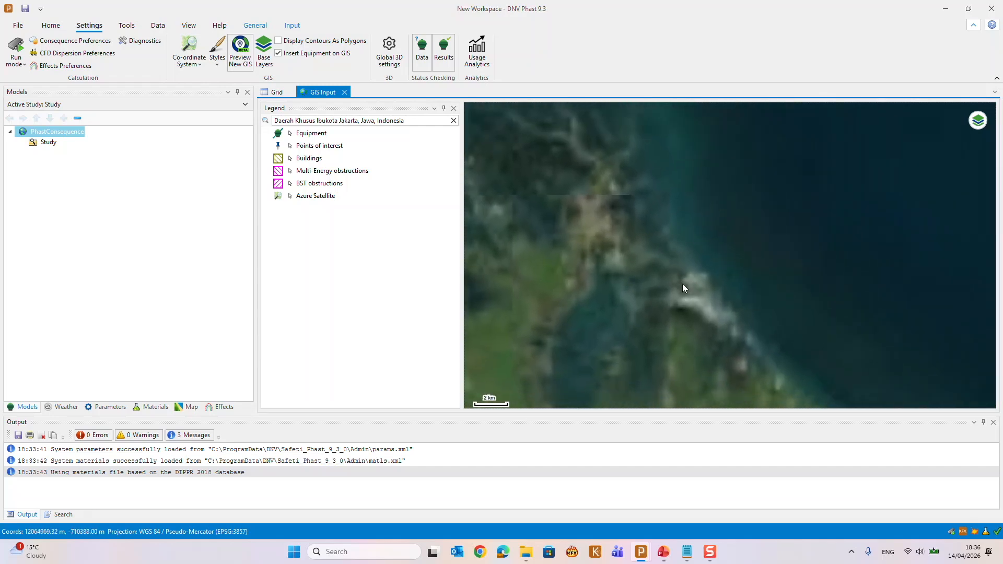
pyautogui.scroll(3, 669, 268)
pyautogui.moveTo(668, 268); pyautogui.dragTo(661, 240)
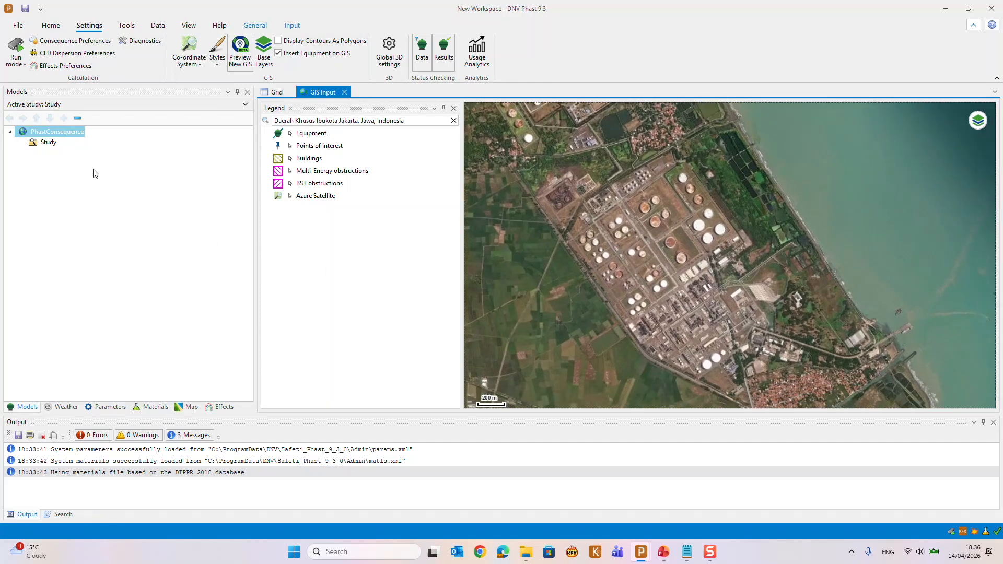
# Insert a pressure vessel into the Study and place it on the northernmost small tank in the refinery's western tank group
pyautogui.click(40, 145)
pyautogui.rightClick(39, 145)
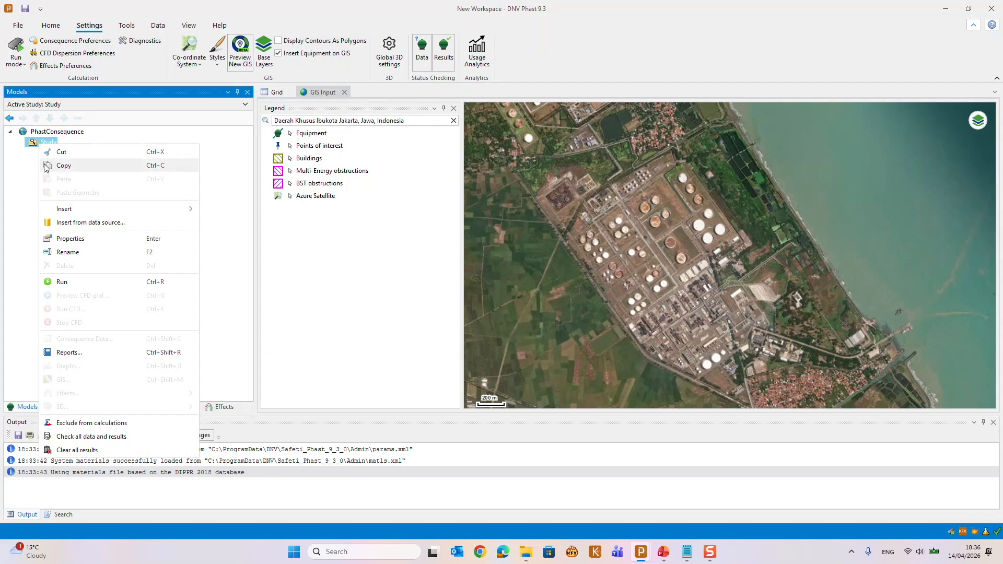
pyautogui.moveTo(67, 211)
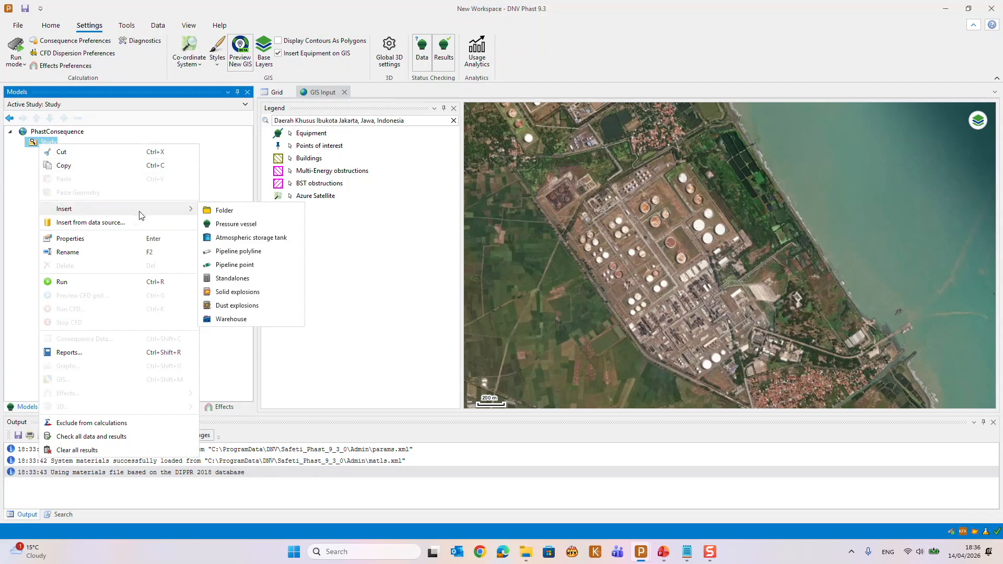
pyautogui.click(235, 226)
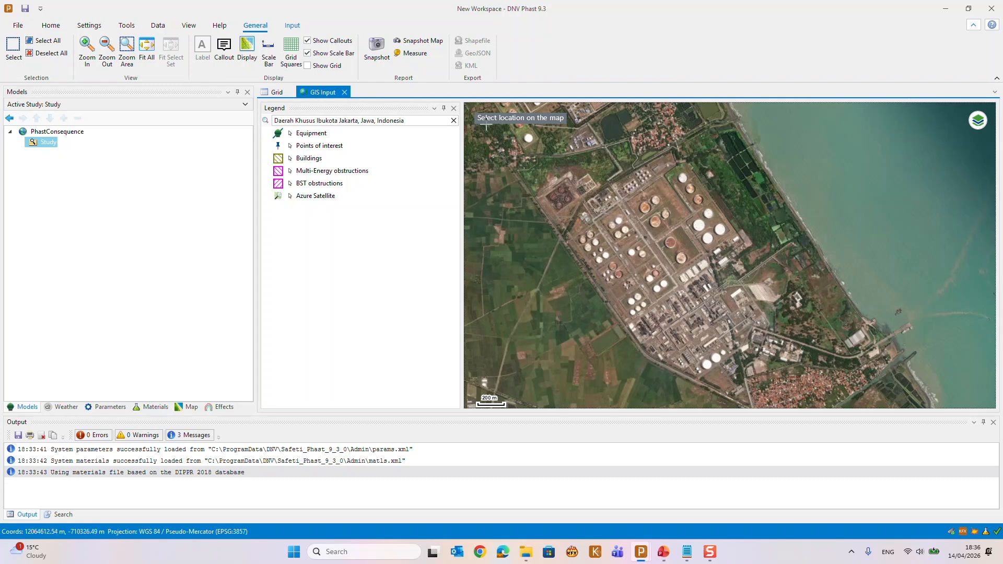
pyautogui.click(619, 221)
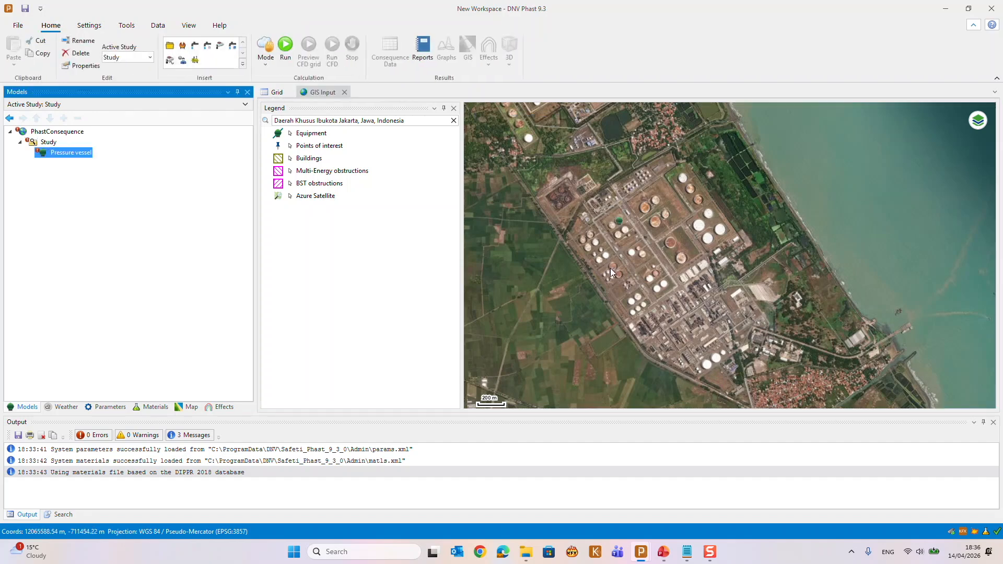
# Insert an atmospheric storage tank into the Study and place it on the easternmost large white tank
pyautogui.click(48, 144)
pyautogui.rightClick(49, 147)
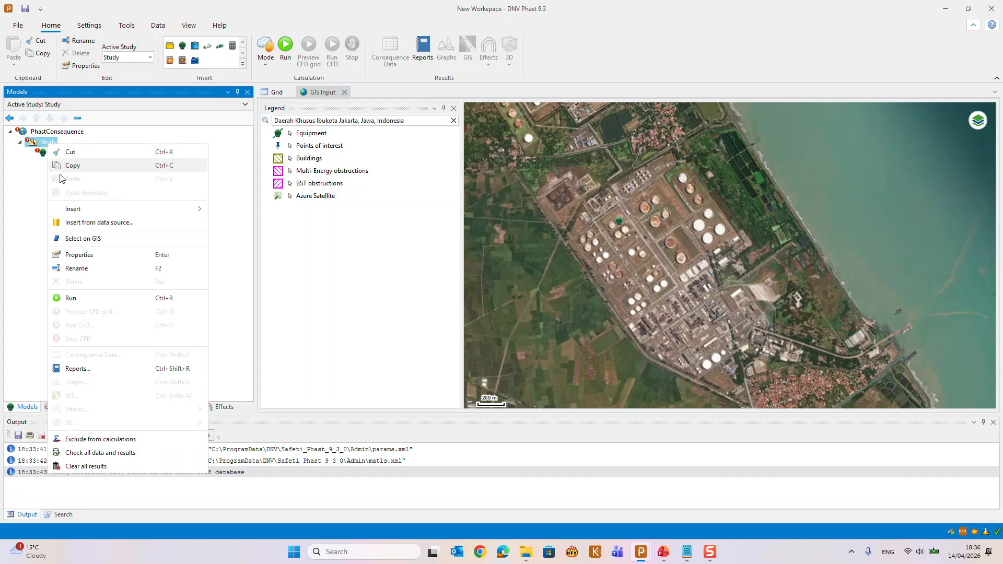
pyautogui.moveTo(77, 214)
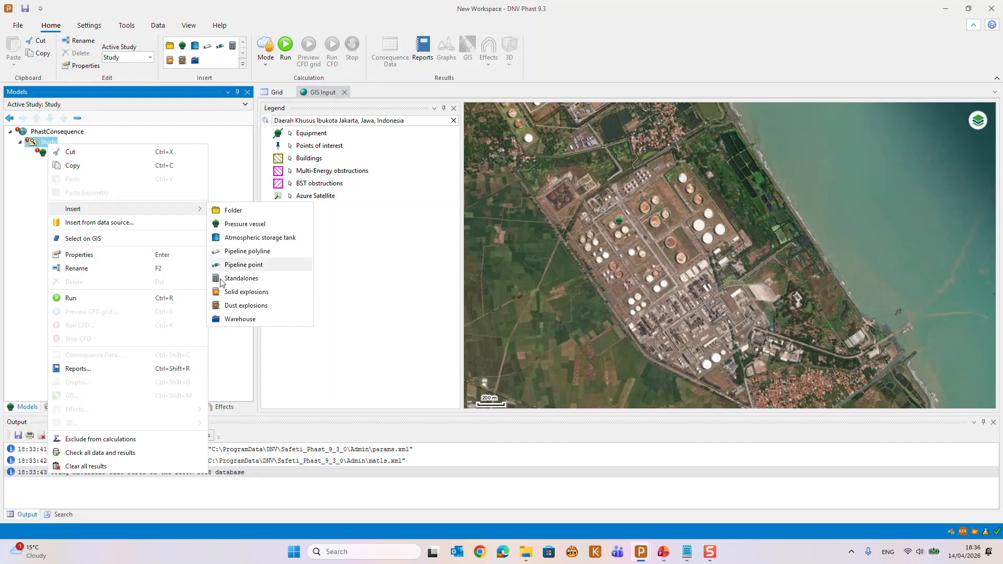
pyautogui.click(232, 322)
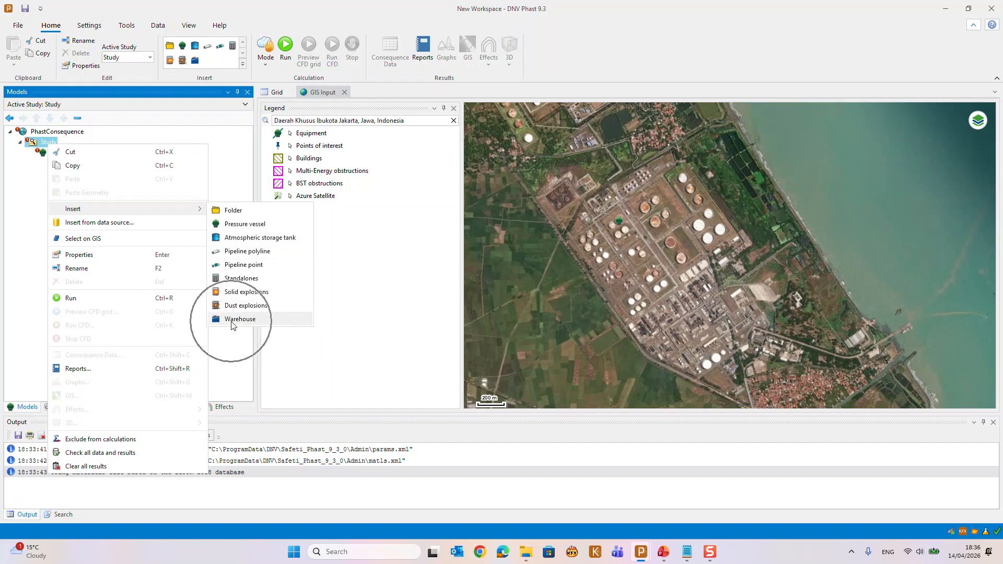
pyautogui.click(218, 238)
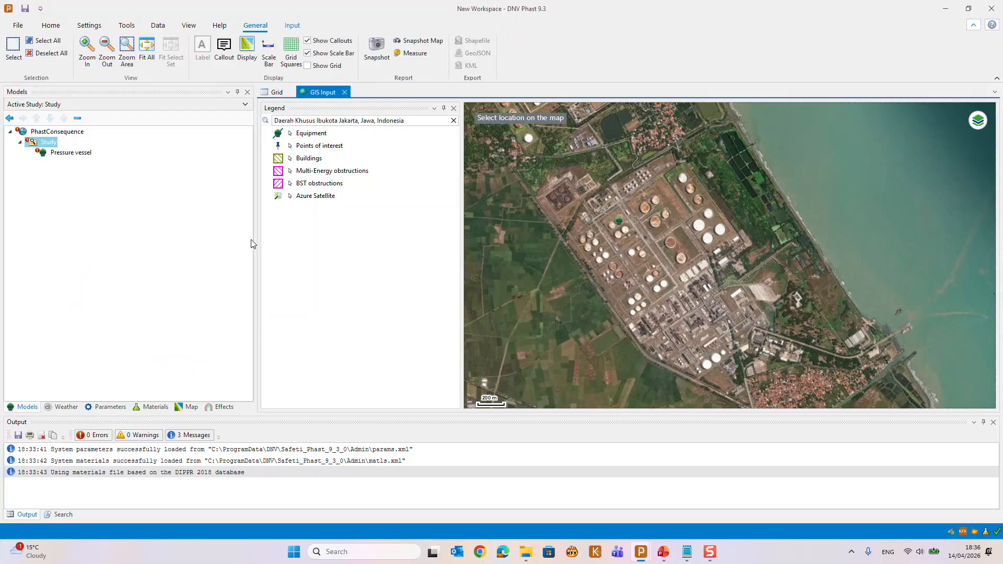
pyautogui.click(723, 233)
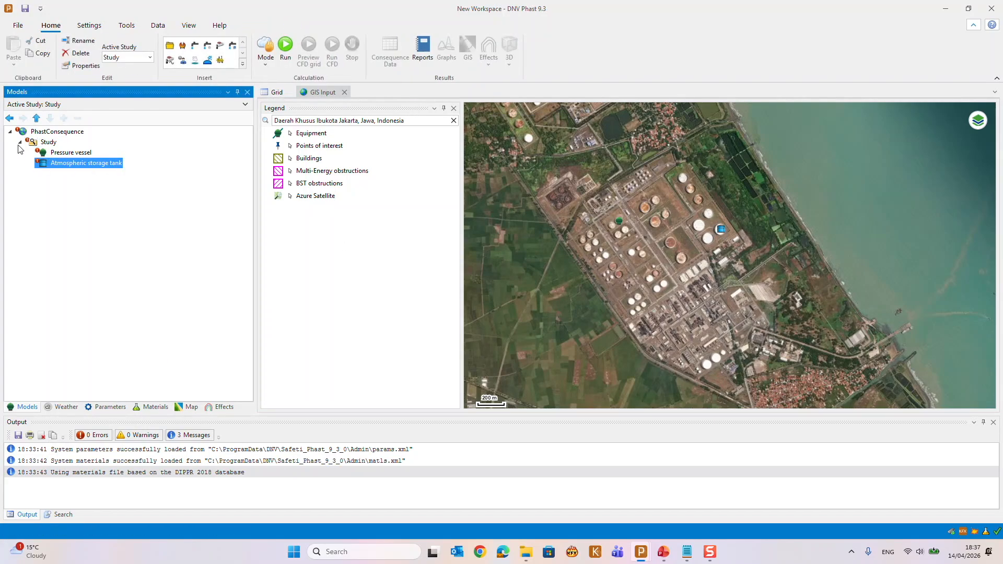
# Insert a Standalones item into the Study and place it on the round tank just north of the process area
pyautogui.click(42, 146)
pyautogui.rightClick(42, 147)
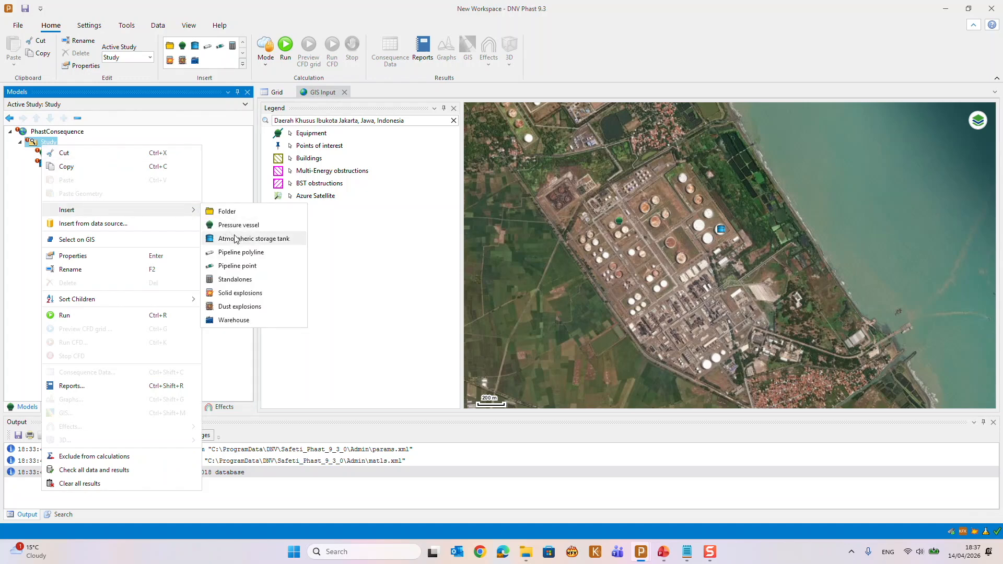
pyautogui.click(235, 280)
pyautogui.click(675, 258)
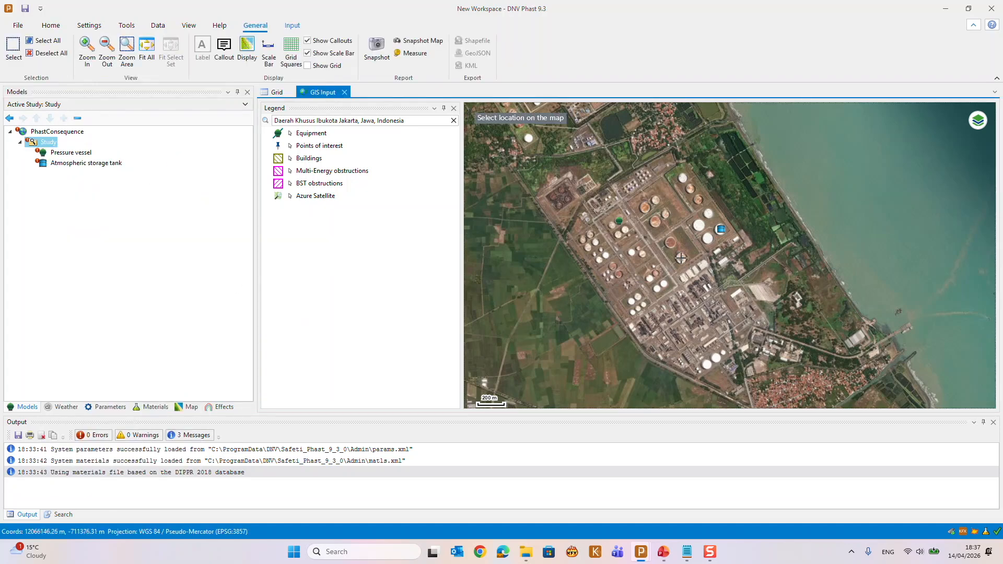
# Insert a Solid explosions item into the Study and place it on a small tank southwest of the Standalones item
pyautogui.rightClick(41, 144)
pyautogui.moveTo(75, 203)
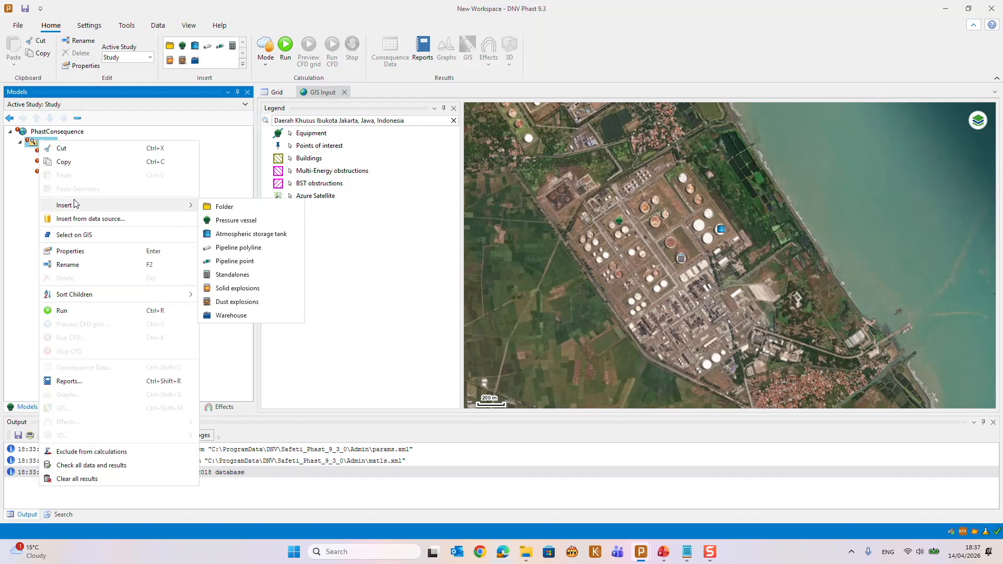
pyautogui.click(241, 288)
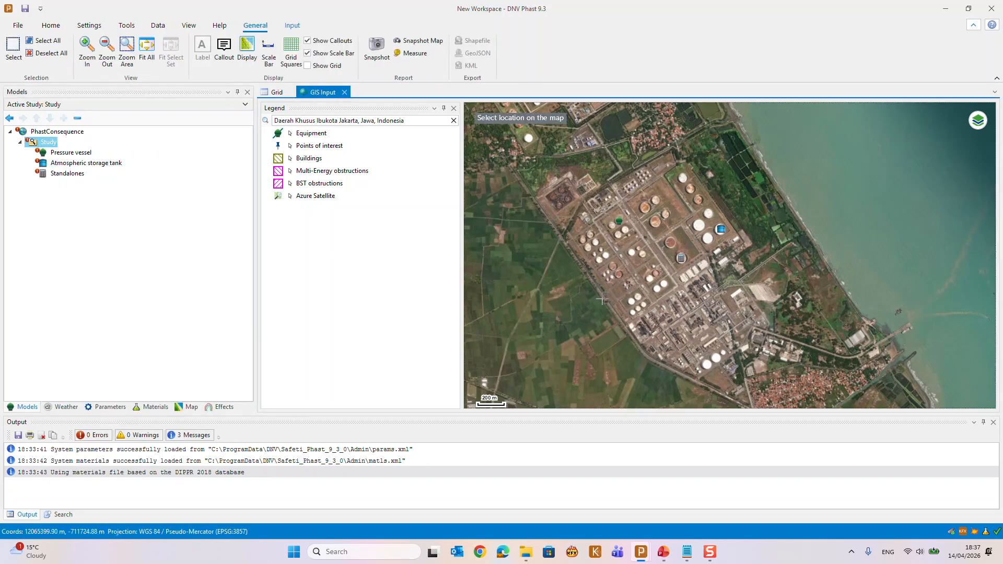
pyautogui.click(663, 284)
# Insert a Dust explosions item into the Study and place it on the small tanks southwest of the Solid explosions item
pyautogui.rightClick(45, 149)
pyautogui.moveTo(80, 213)
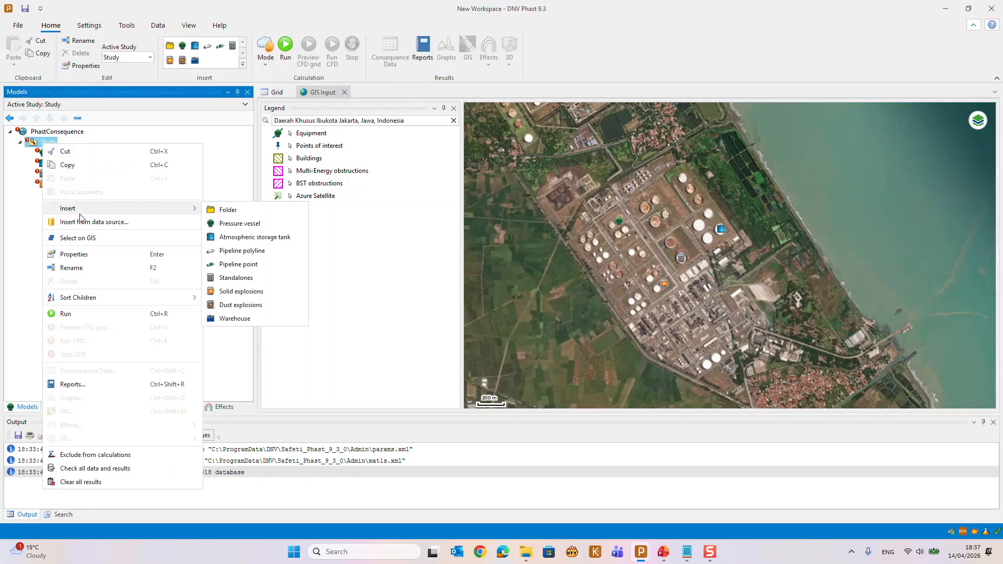
pyautogui.click(240, 304)
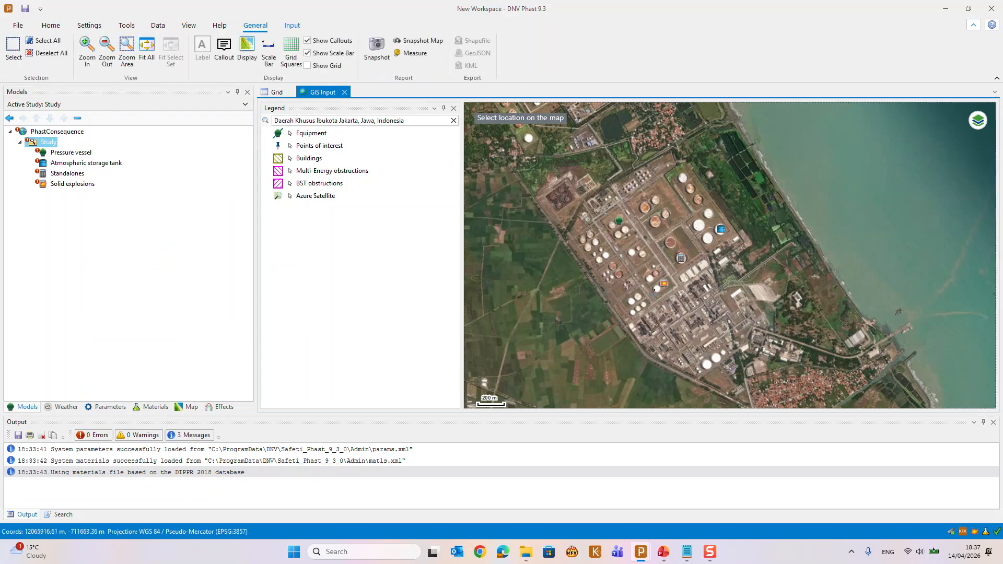
pyautogui.click(631, 302)
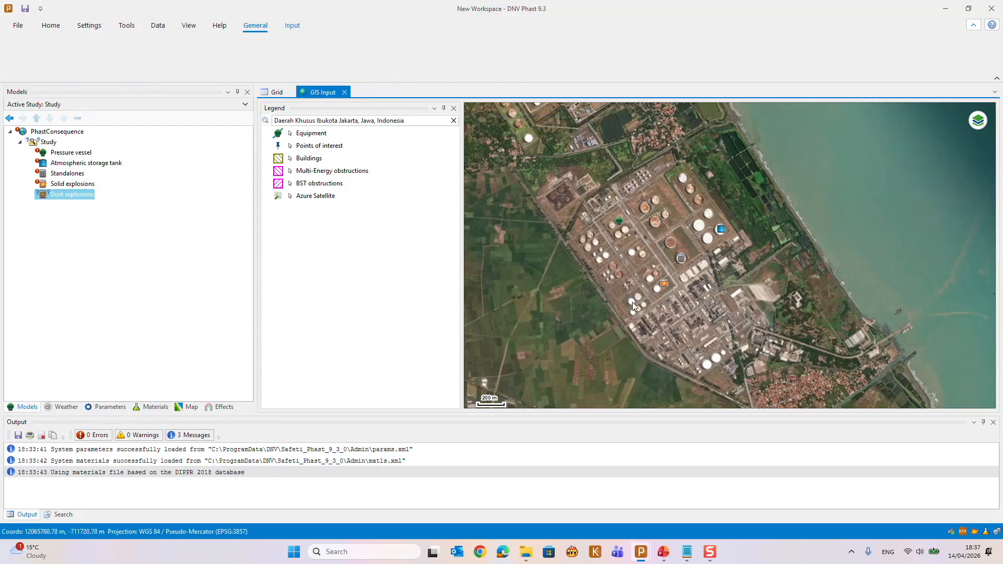
# Copy the pressure vessel on the map and paste its geometry onto the atmospheric storage tank
pyautogui.click(619, 223)
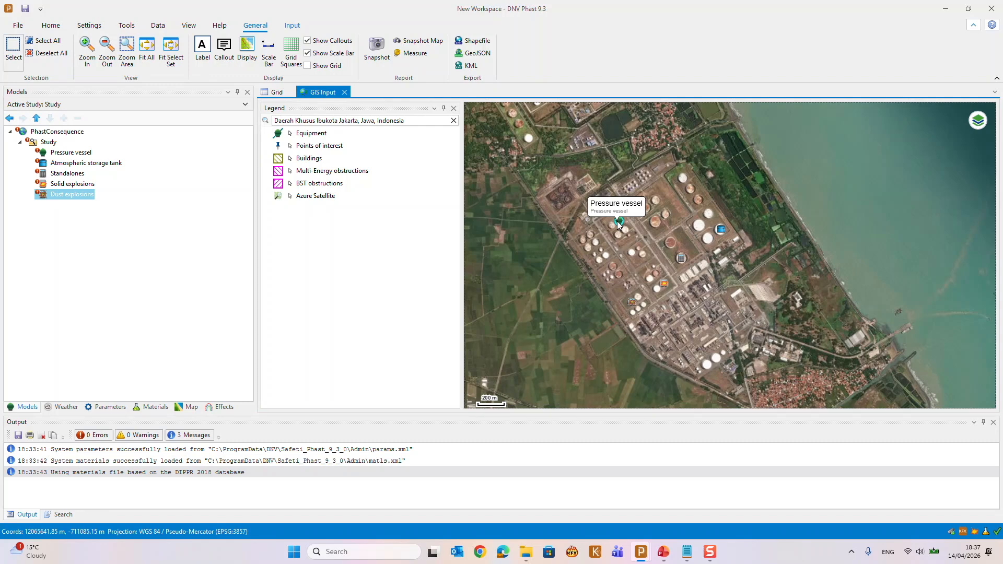
pyautogui.rightClick(618, 224)
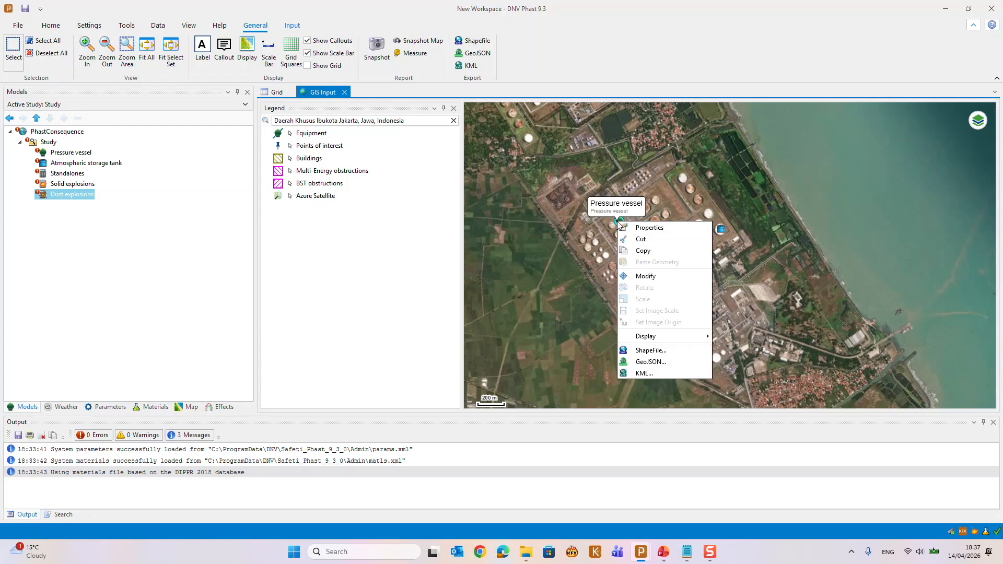
pyautogui.click(640, 250)
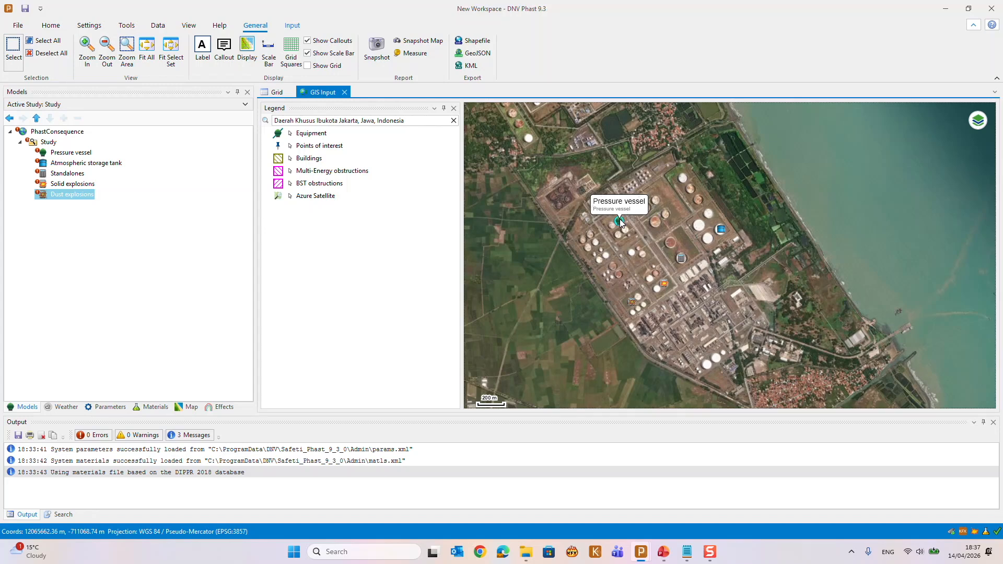
pyautogui.rightClick(721, 233)
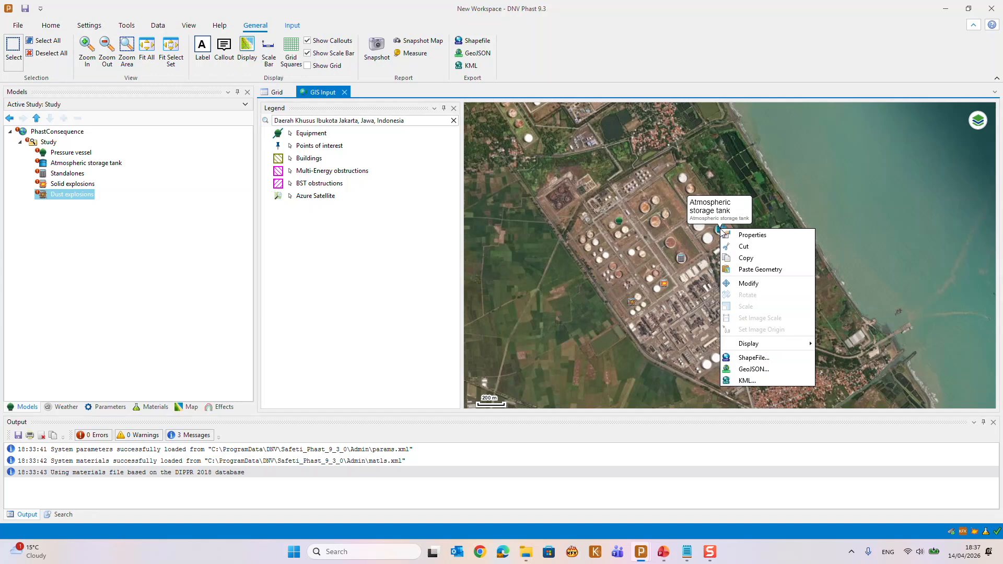
pyautogui.click(743, 267)
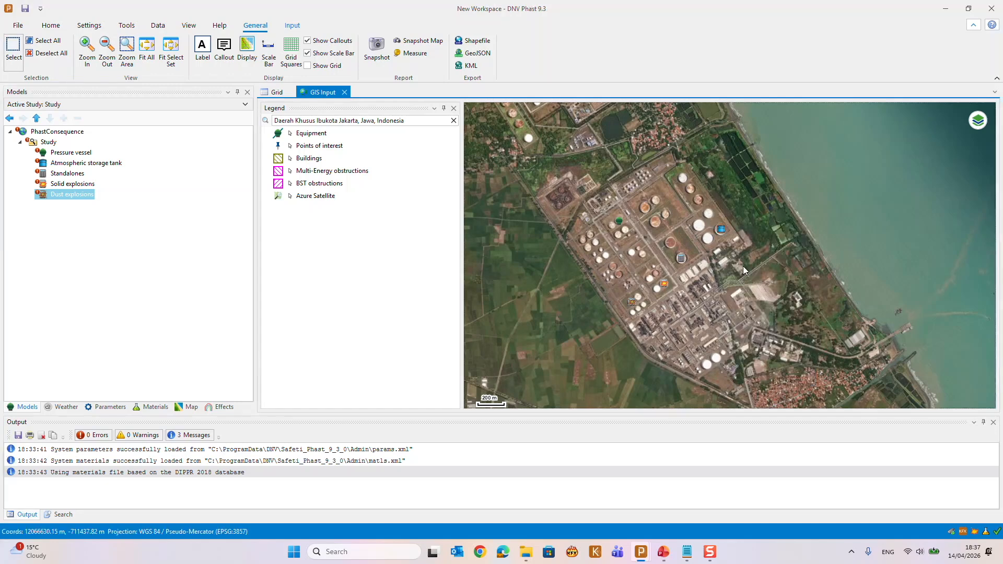
# Open the properties of the atmospheric storage tank overlapping the pressure vessel on the map, and close them without changes
pyautogui.moveTo(620, 222)
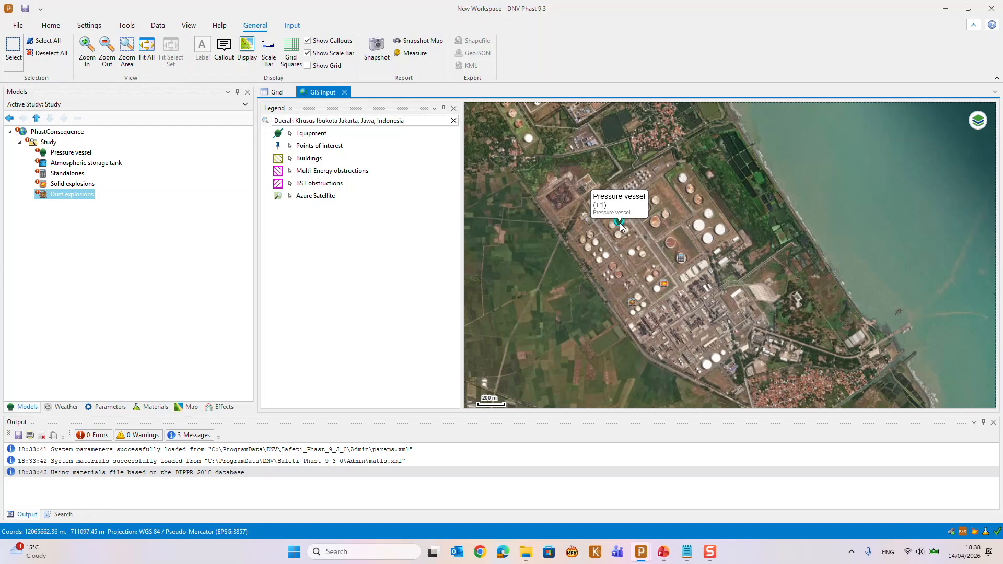
pyautogui.rightClick(619, 223)
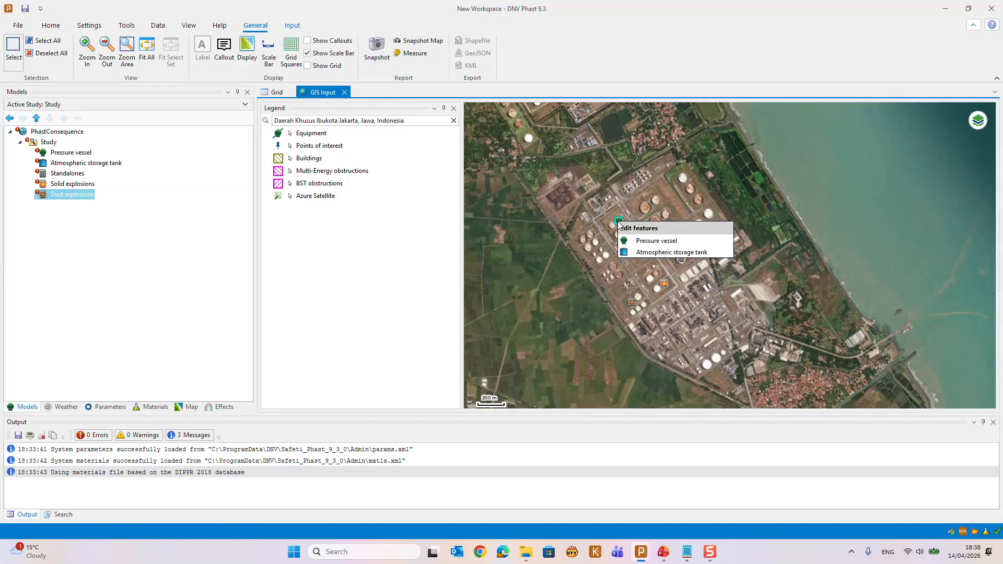
pyautogui.click(647, 253)
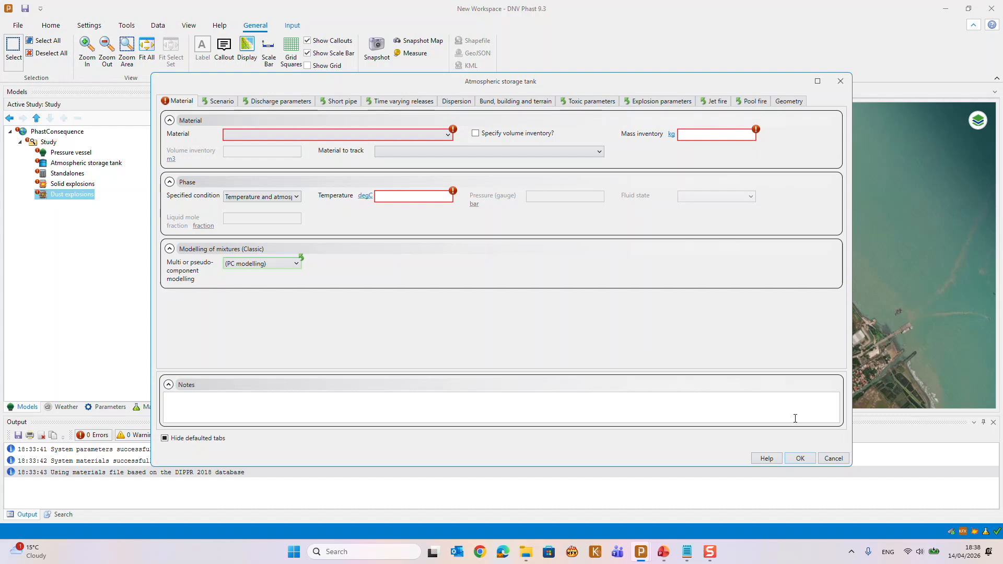
pyautogui.click(809, 458)
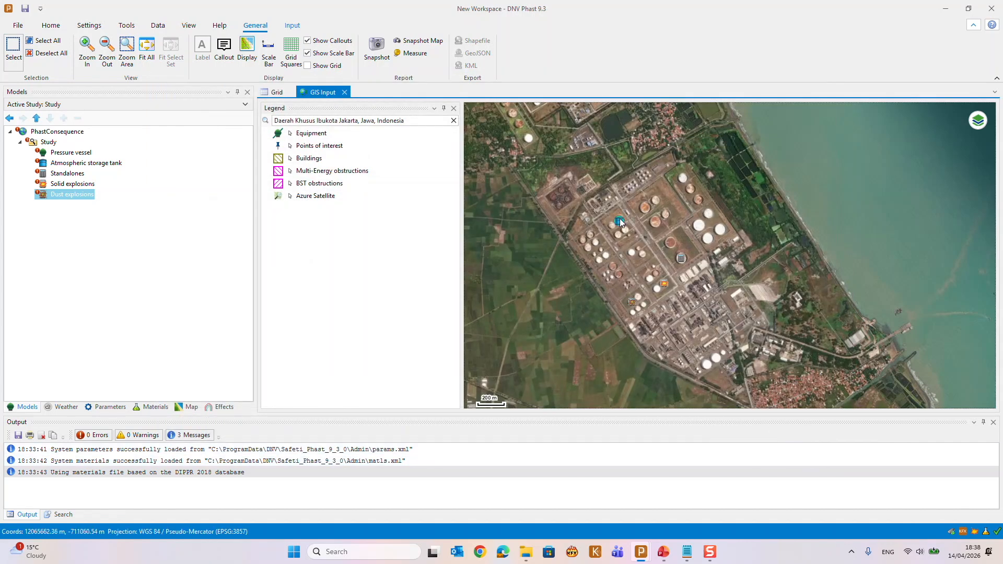
# Select the atmospheric storage tank among the overlapping map features and modify its location to the westernmost large white tank
pyautogui.click(619, 219)
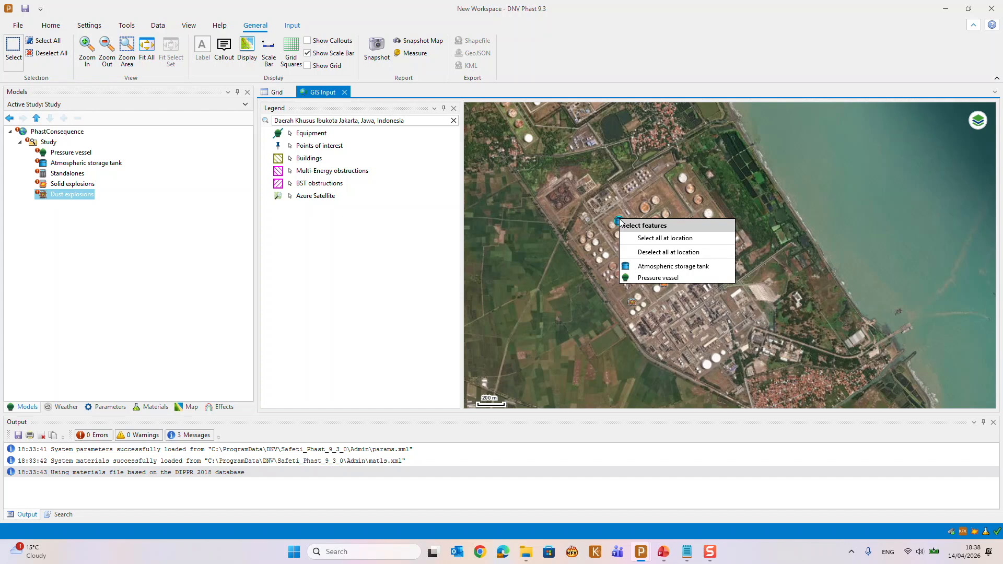
pyautogui.click(646, 268)
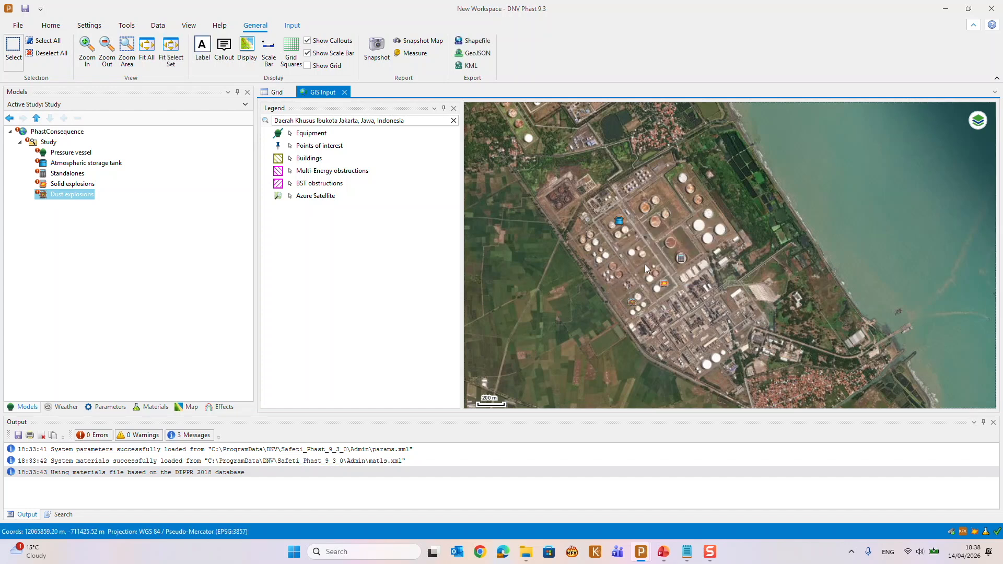
pyautogui.rightClick(620, 221)
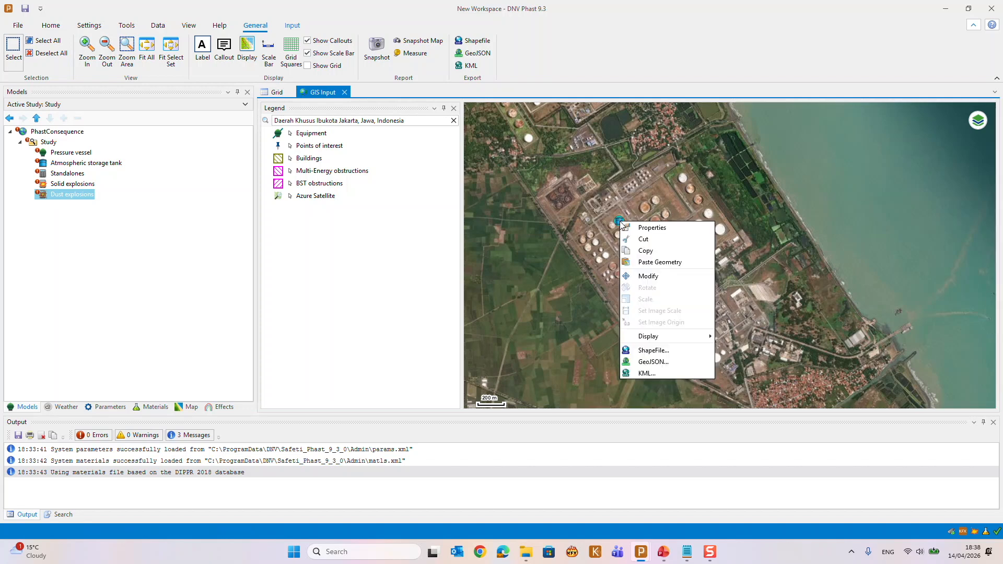
pyautogui.click(648, 276)
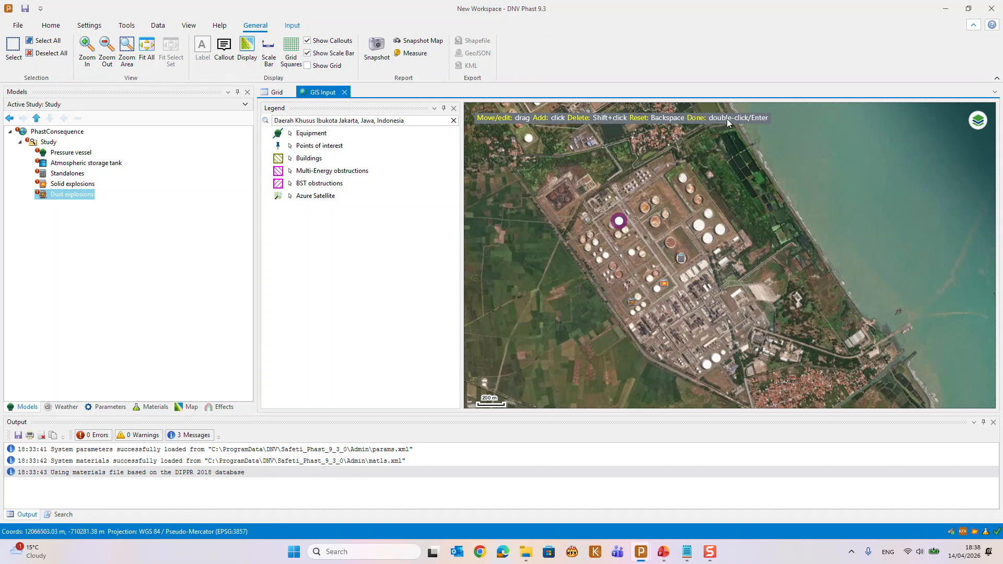
pyautogui.click(619, 222)
pyautogui.click(699, 226)
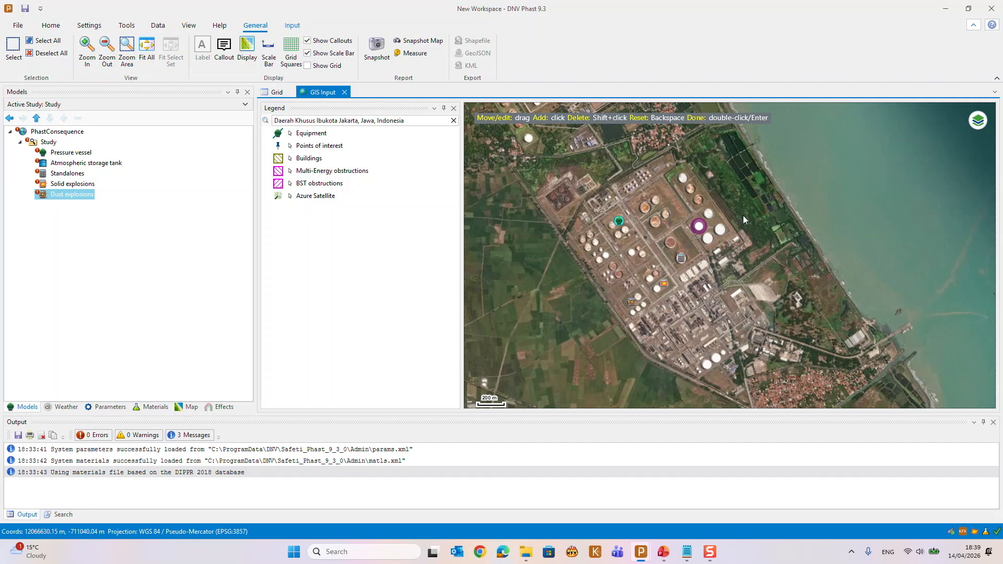
pyautogui.press('Return')
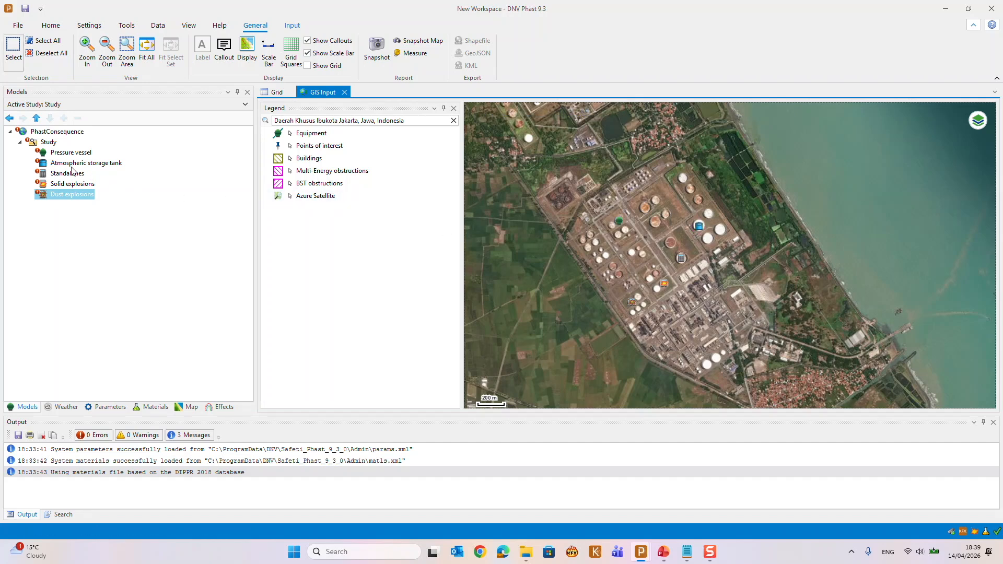
# Insert a Pipeline polyline into the Study and draw it from beside the atmospheric storage tank, southeast past the process units, to the jetty offshore
pyautogui.click(48, 143)
pyautogui.rightClick(48, 146)
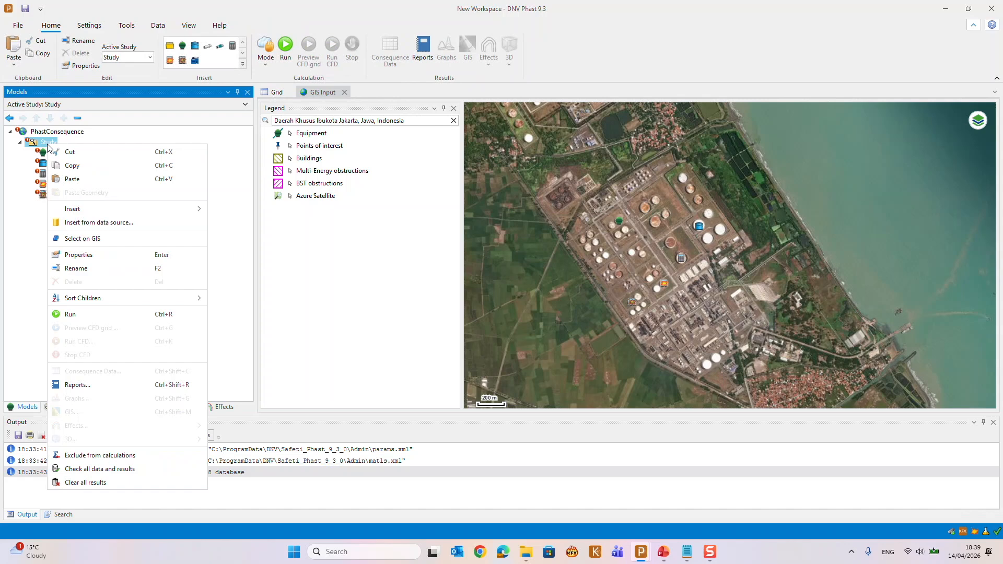
pyautogui.moveTo(93, 207)
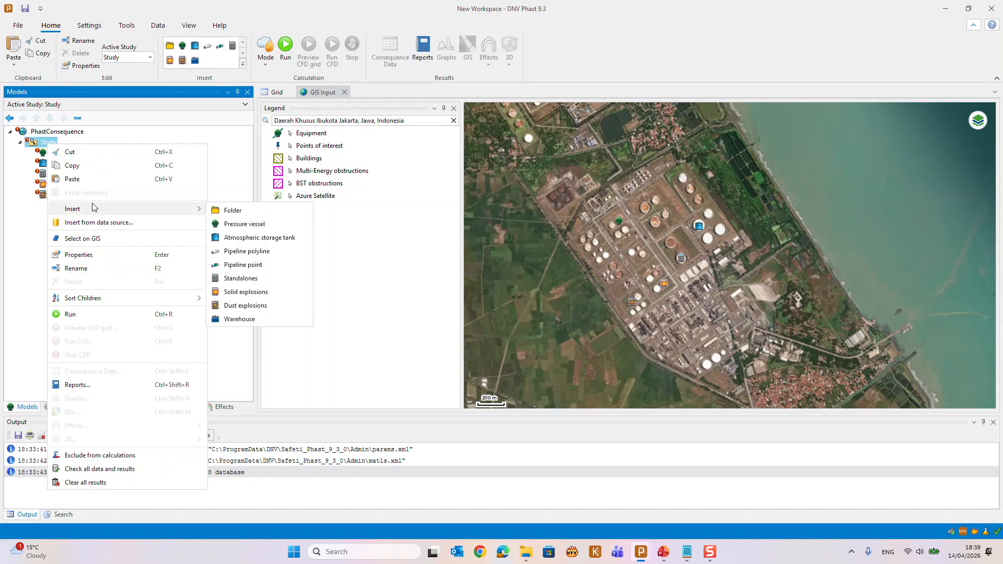
pyautogui.click(245, 251)
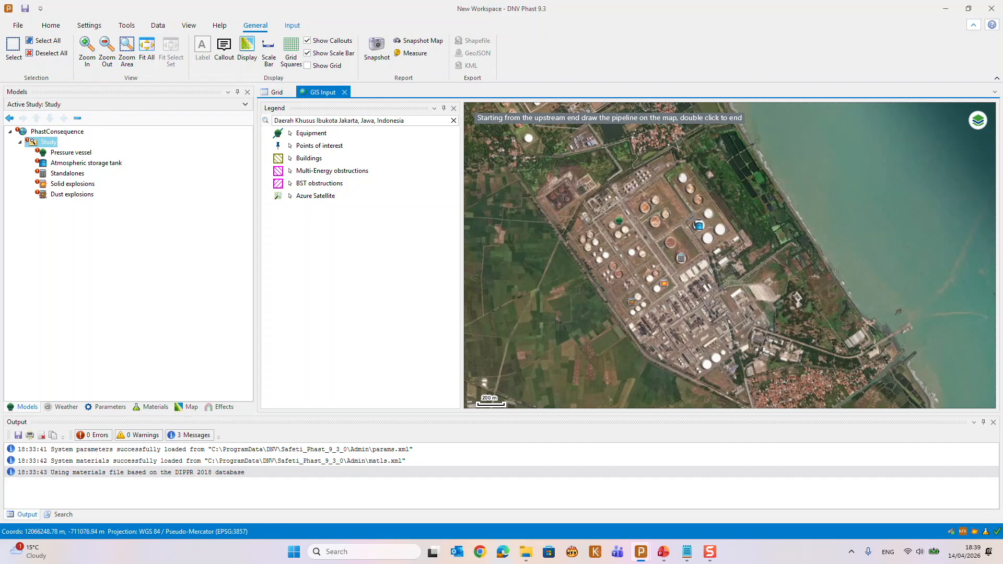
pyautogui.click(691, 216)
pyautogui.click(682, 224)
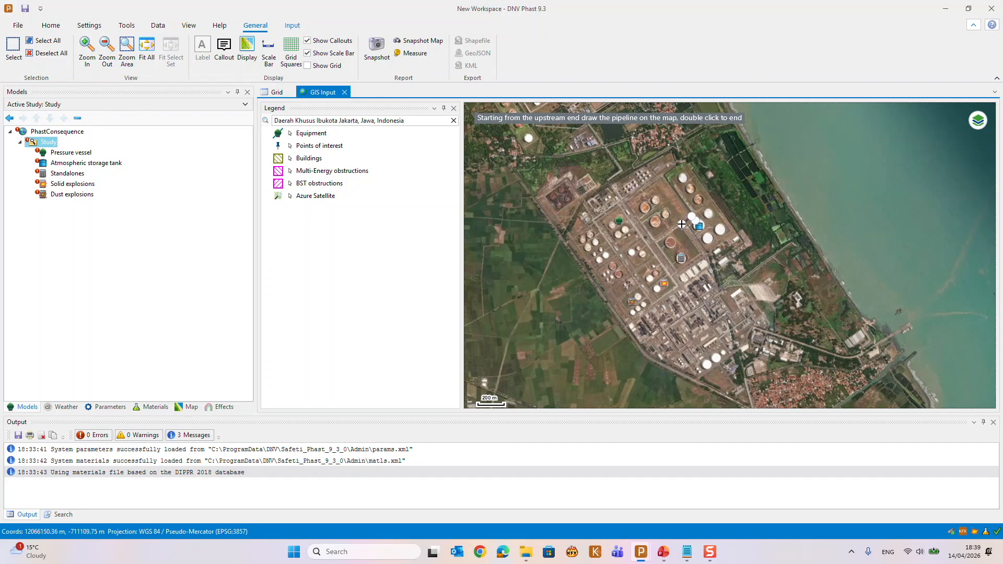
pyautogui.click(706, 259)
pyautogui.click(739, 352)
pyautogui.click(753, 330)
pyautogui.click(764, 332)
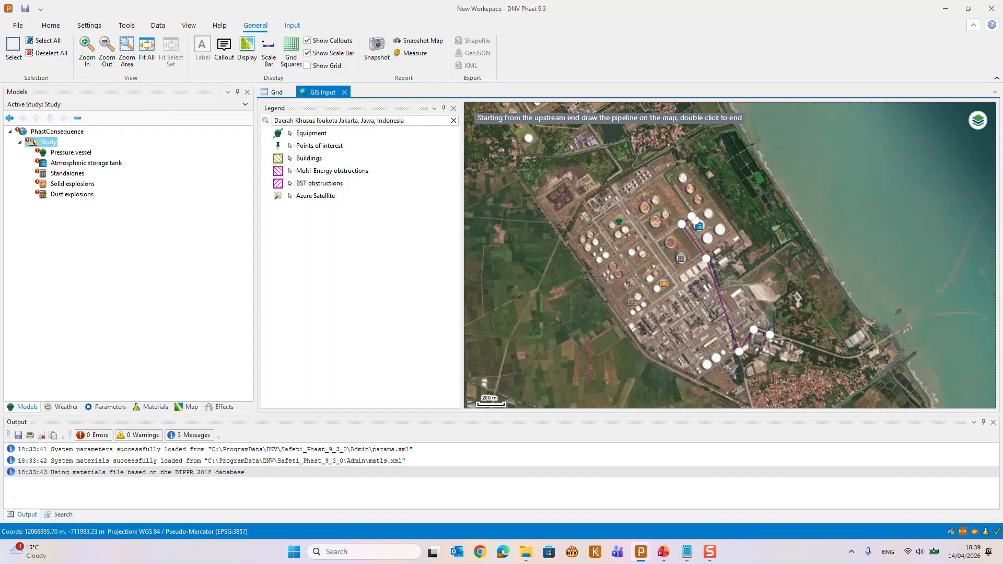
pyautogui.click(845, 356)
pyautogui.click(868, 352)
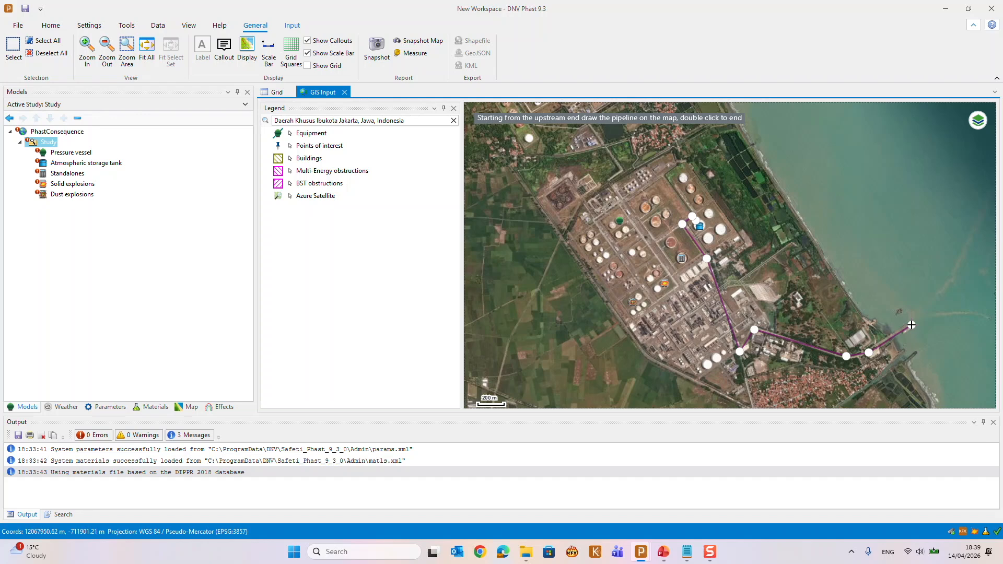
pyautogui.doubleClick(911, 325)
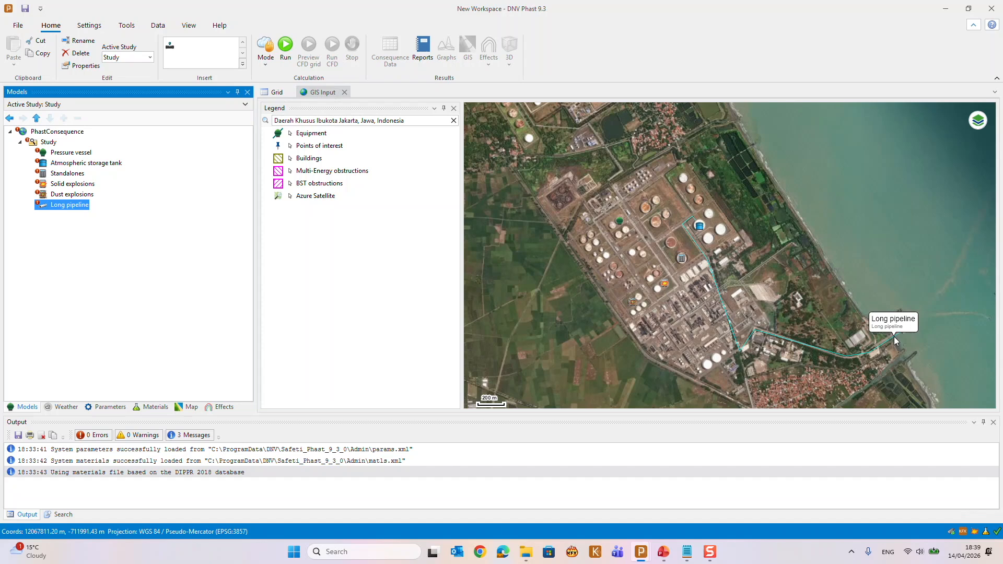
# Set the GIS Equipment Style to the colour red with a line width of 5
pyautogui.click(90, 26)
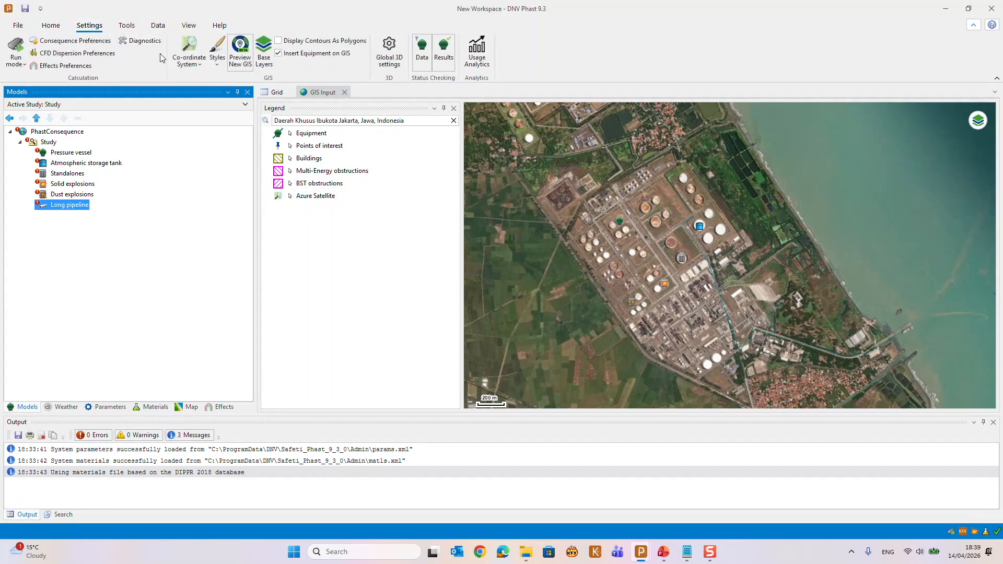
pyautogui.click(217, 58)
pyautogui.click(228, 151)
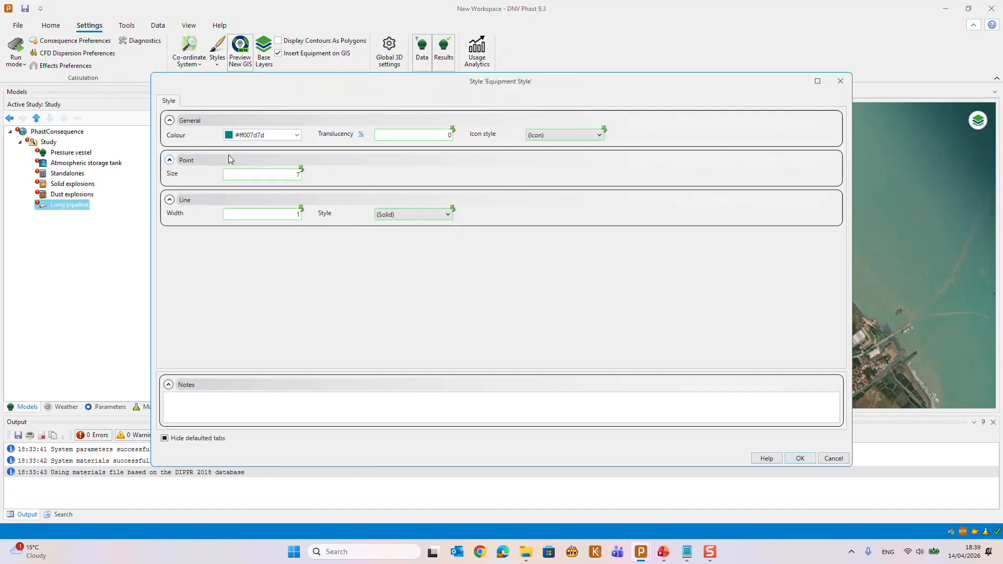
pyautogui.moveTo(269, 136); pyautogui.dragTo(231, 133)
pyautogui.write('red')
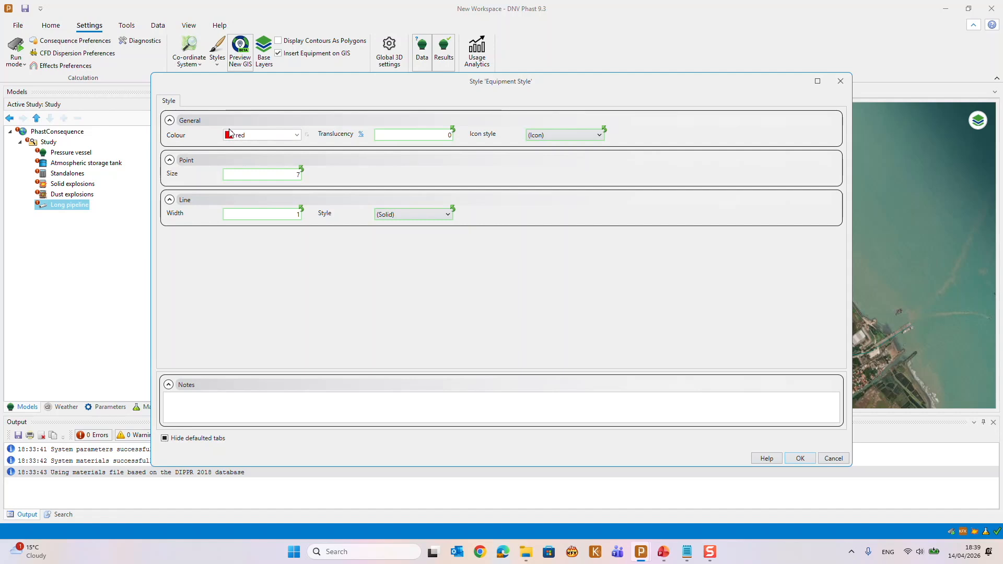
pyautogui.click(278, 216)
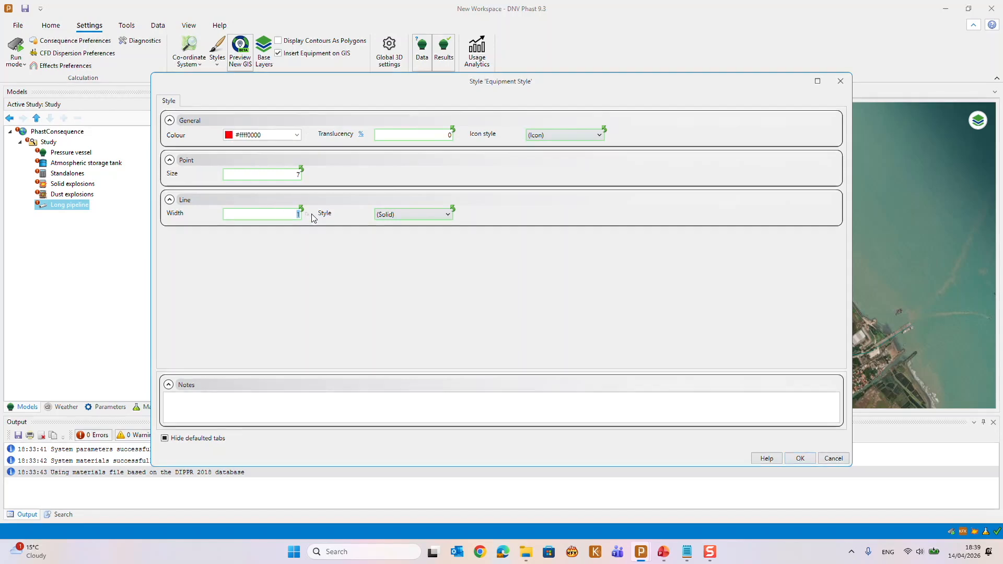
pyautogui.write('5')
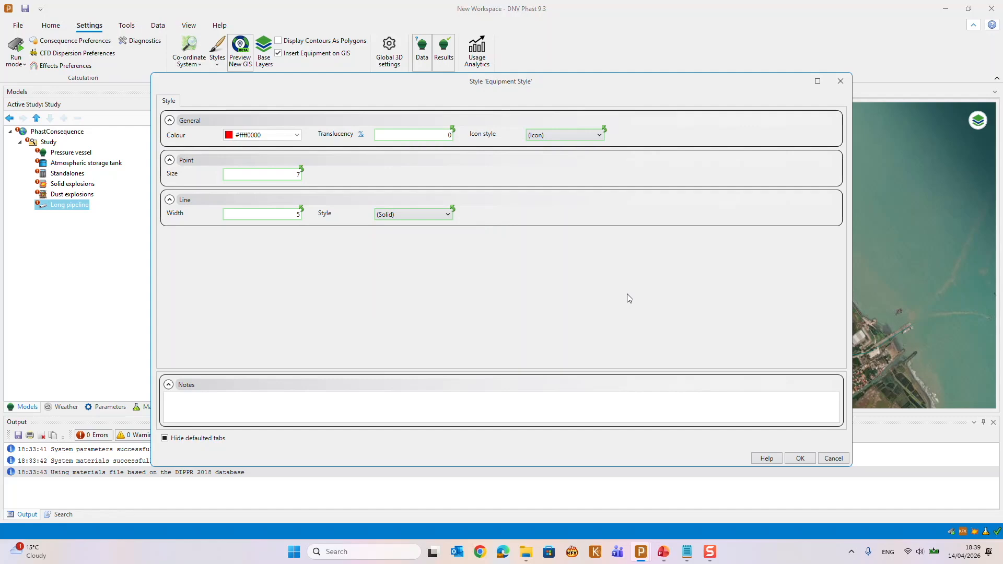
pyautogui.click(803, 458)
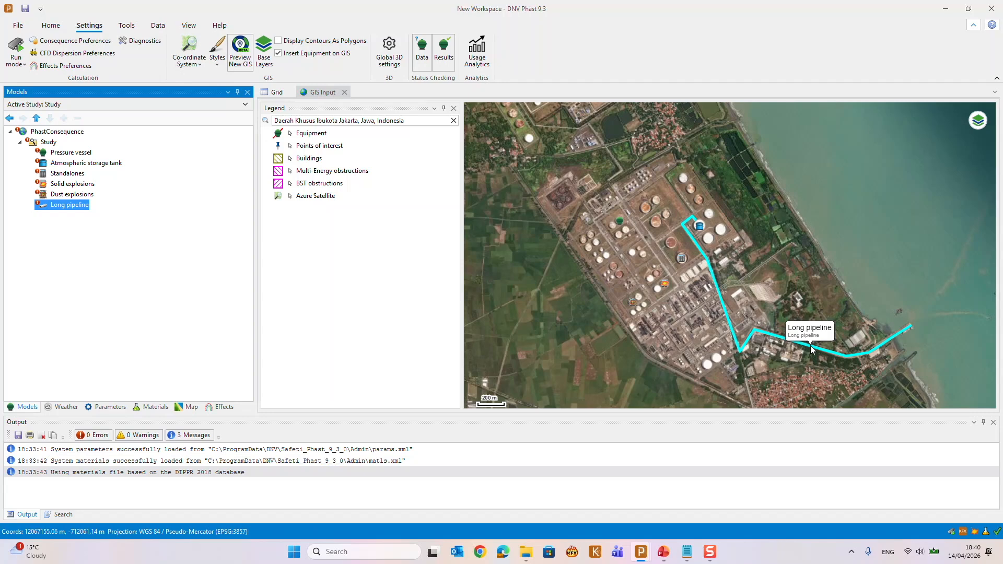
# Modify the long pipeline by adding vertices to its segment beside the process units and moving some of them away from the route
pyautogui.click(812, 350)
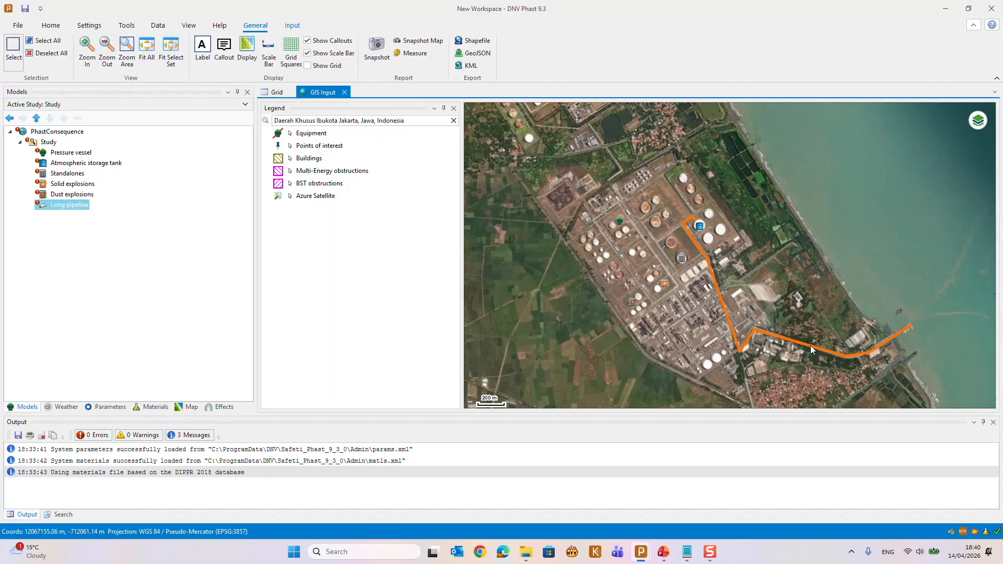
pyautogui.rightClick(775, 338)
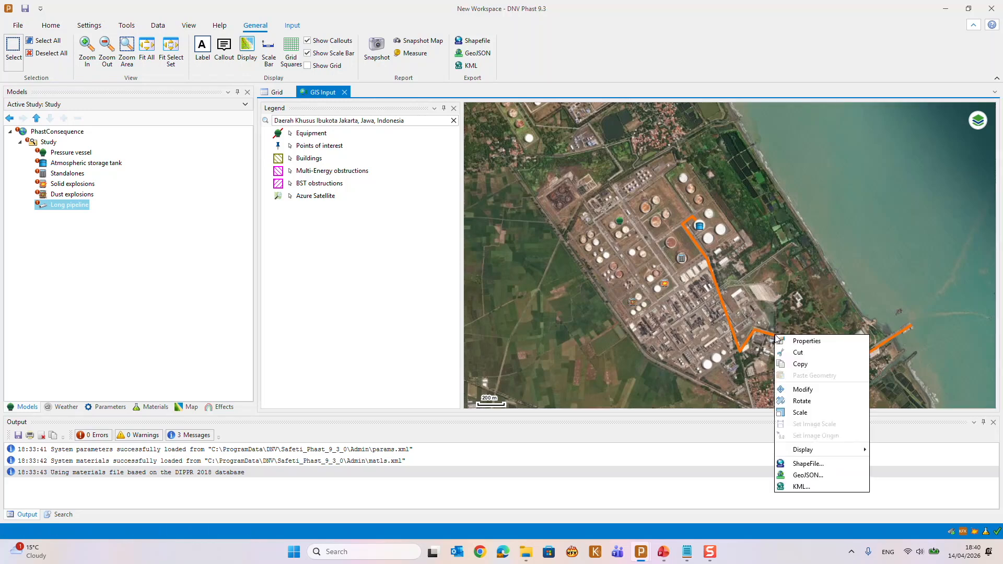
pyautogui.click(803, 389)
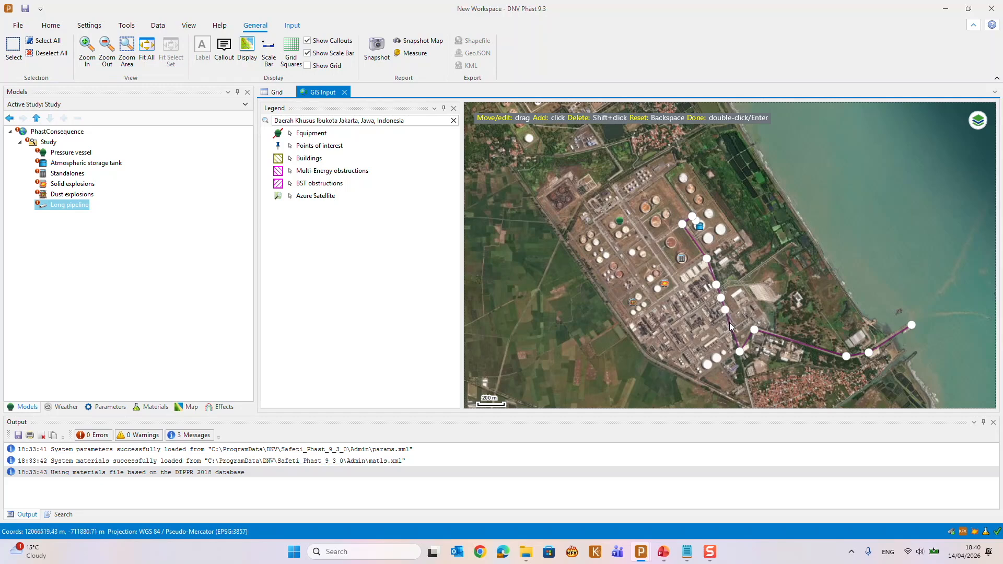
pyautogui.moveTo(730, 322); pyautogui.dragTo(691, 325)
pyautogui.moveTo(723, 296); pyautogui.dragTo(673, 283)
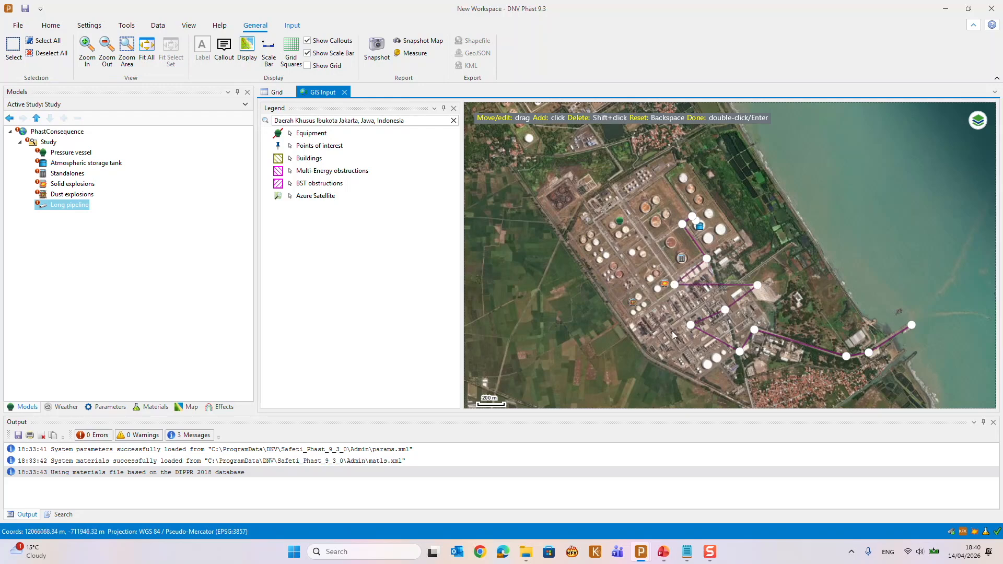
# Delete the displaced vertices from the long pipeline and finish the geometry edit
pyautogui.keyDown('shift'); pyautogui.click(675, 286); pyautogui.keyUp('shift')
pyautogui.keyDown('shift'); pyautogui.click(756, 287); pyautogui.keyUp('shift')
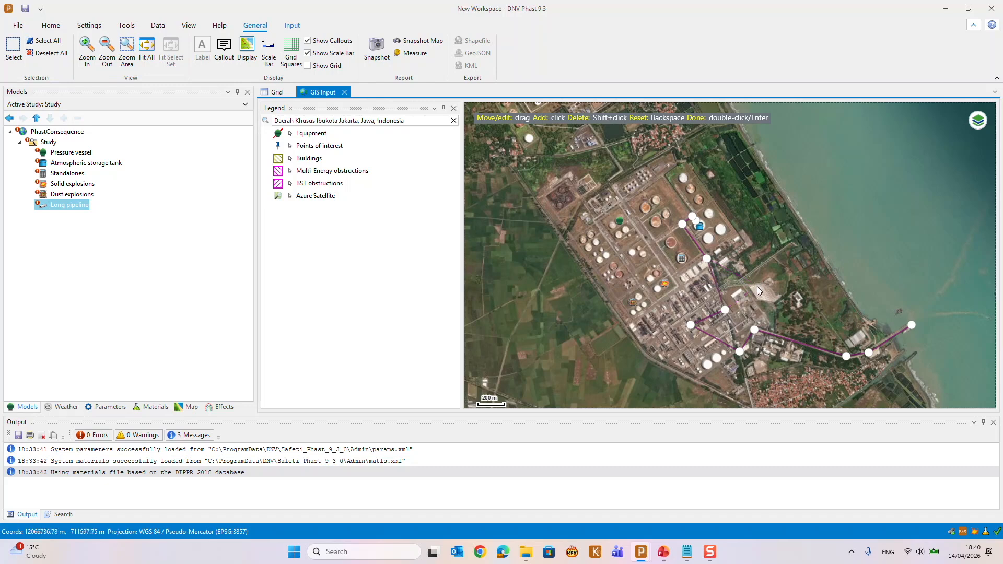
pyautogui.keyDown('shift'); pyautogui.click(692, 325); pyautogui.keyUp('shift')
pyautogui.press('Return')
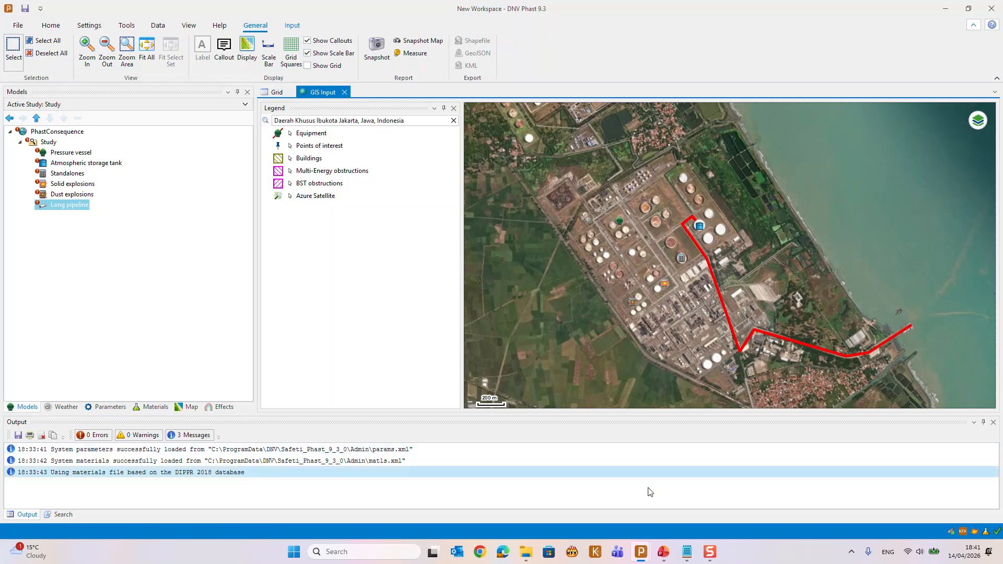
# Switch to the other Phast workspace with calculated results and create the pressure vessel Leak's GIS results for all three weather categories
pyautogui.moveTo(643, 551)
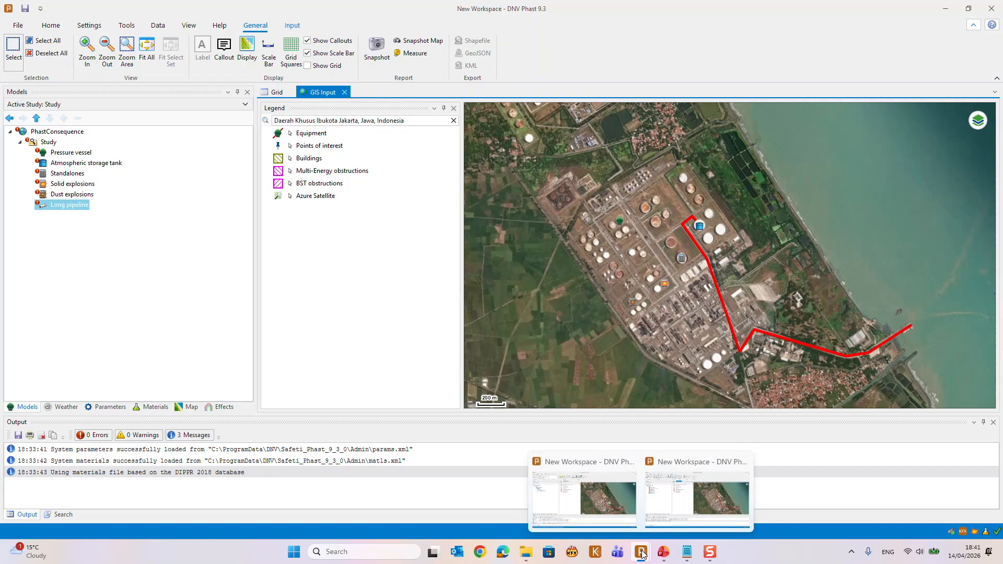
pyautogui.moveTo(631, 500)
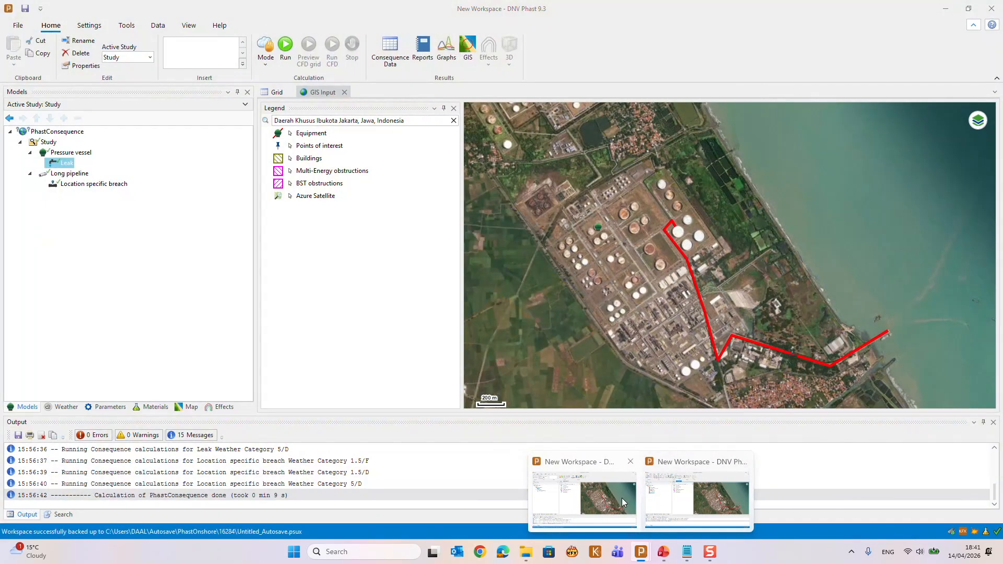
pyautogui.click(622, 498)
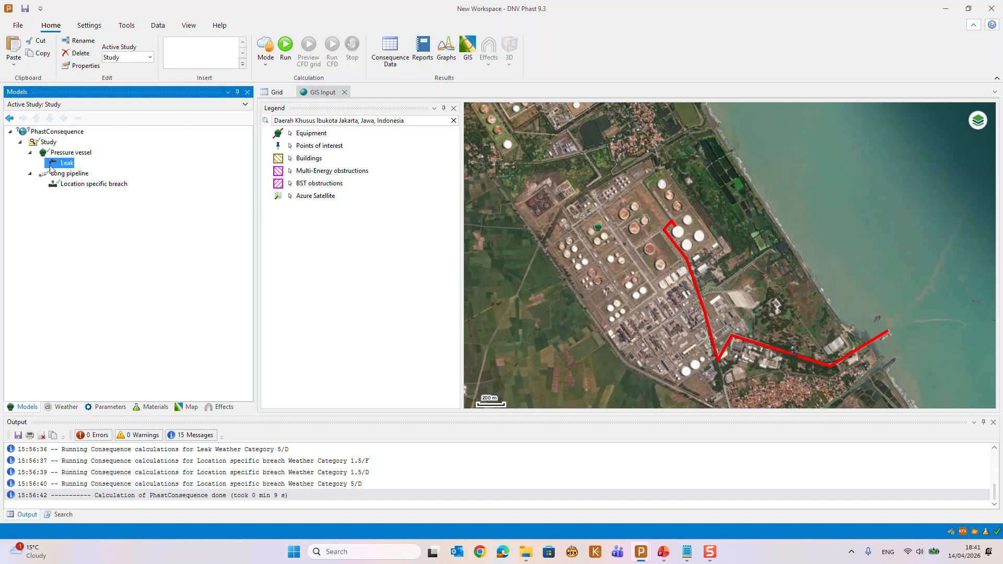
pyautogui.moveTo(61, 166)
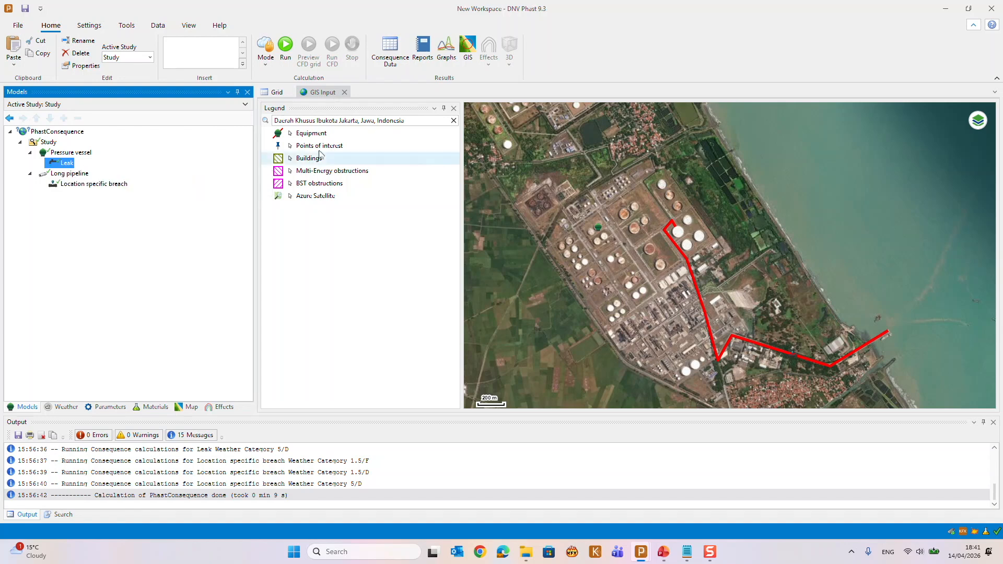
pyautogui.click(468, 65)
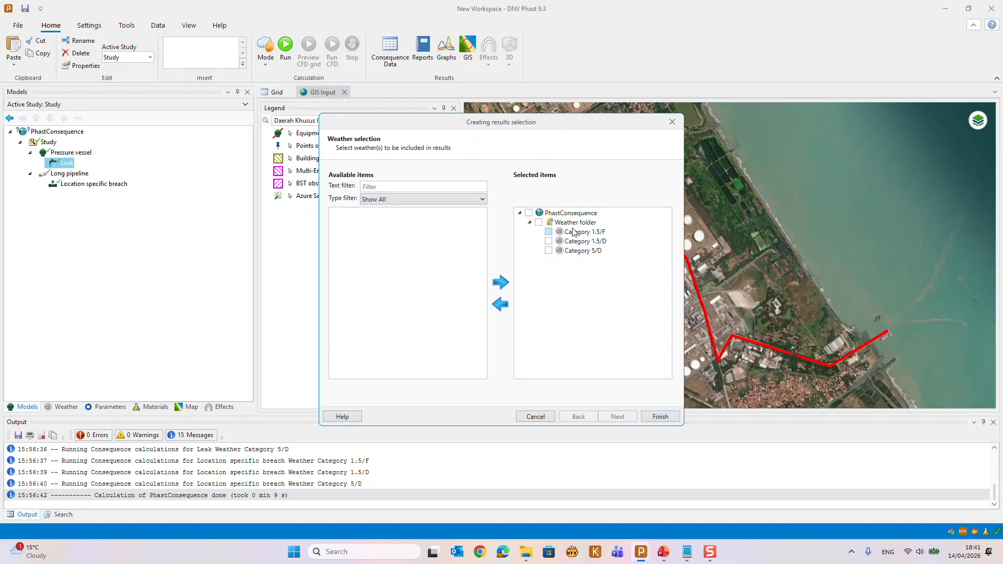
pyautogui.click(654, 418)
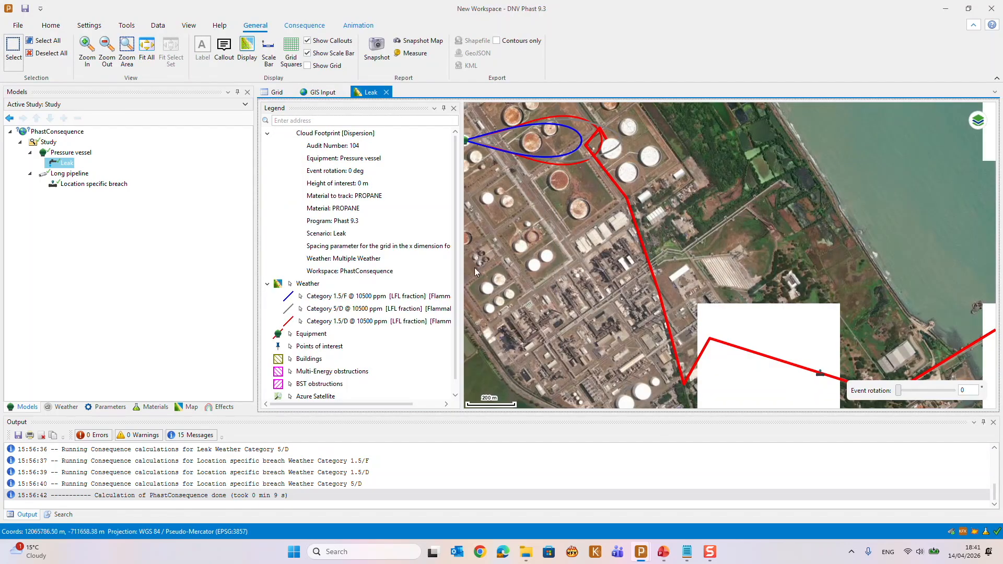
# Widen the legend to show its full entries and select the outer cloud footprint contour on the Leak map
pyautogui.moveTo(460, 260); pyautogui.dragTo(505, 256)
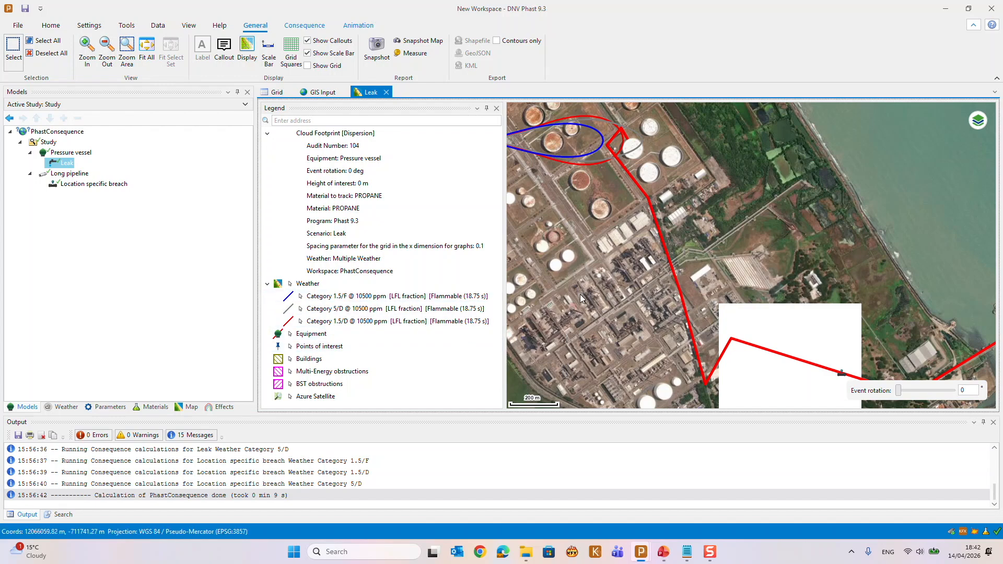
pyautogui.scroll(-2, 581, 298)
pyautogui.scroll(2, 582, 298)
pyautogui.click(561, 161)
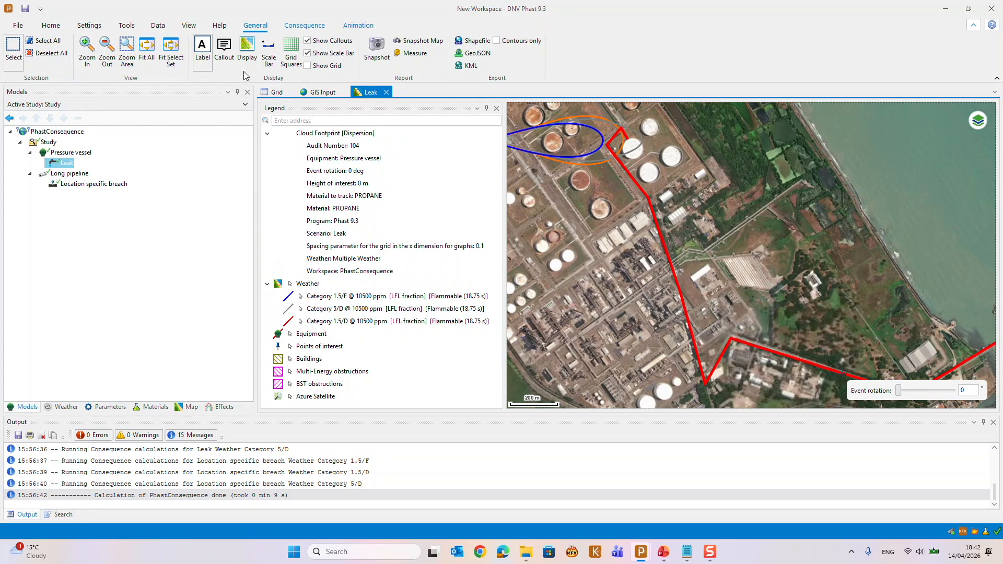
# Edit the graph settings' concentrations to plot UFL and LFL contours along with the LFL fraction for the Leak's cloud footprint
pyautogui.click(297, 27)
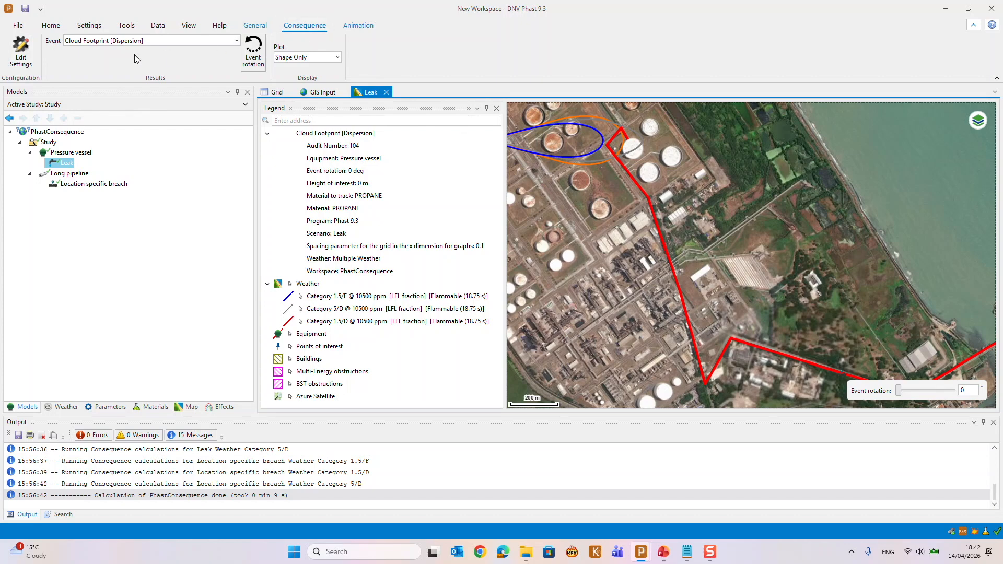
pyautogui.click(15, 62)
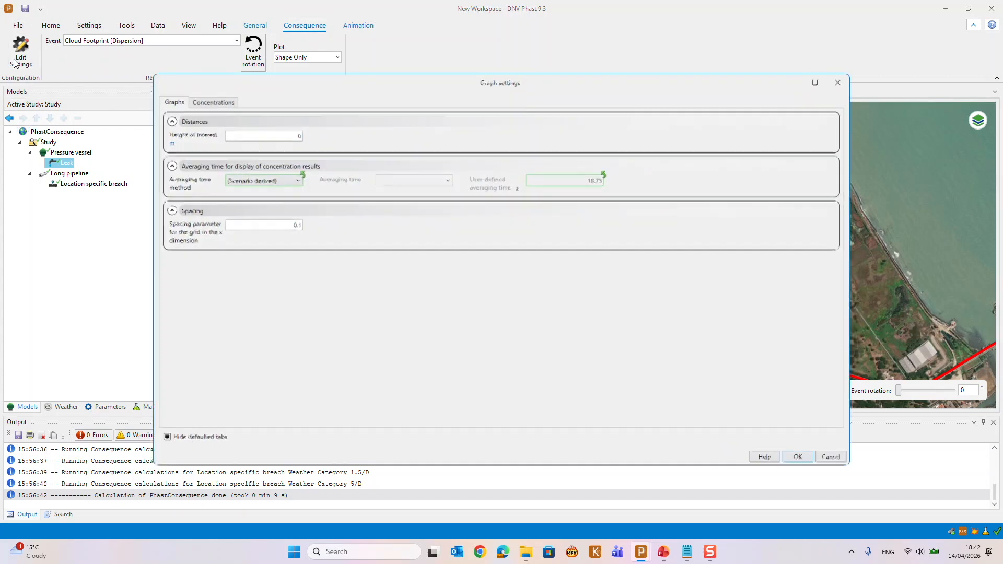
pyautogui.click(220, 102)
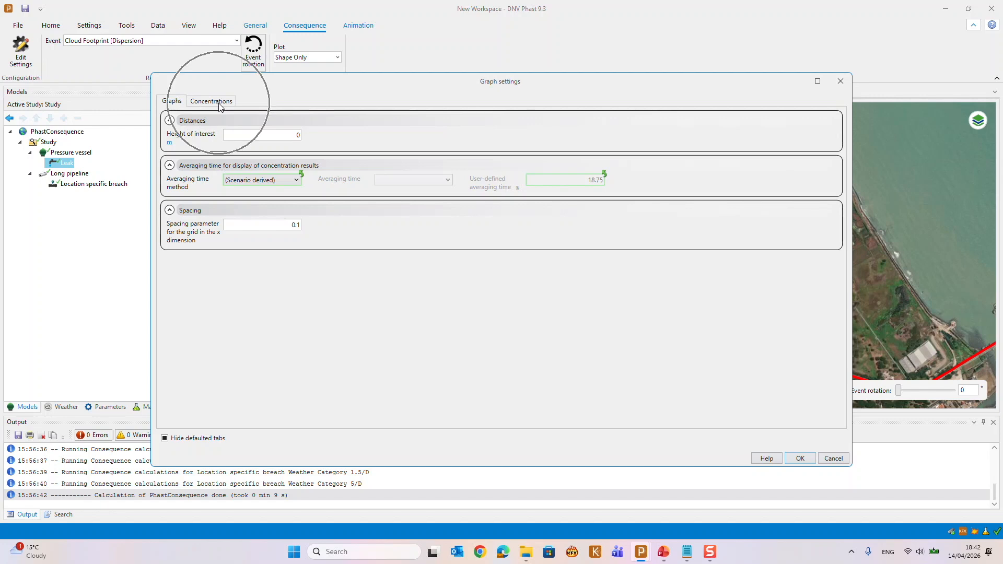
pyautogui.click(211, 220)
pyautogui.click(212, 230)
pyautogui.click(212, 230)
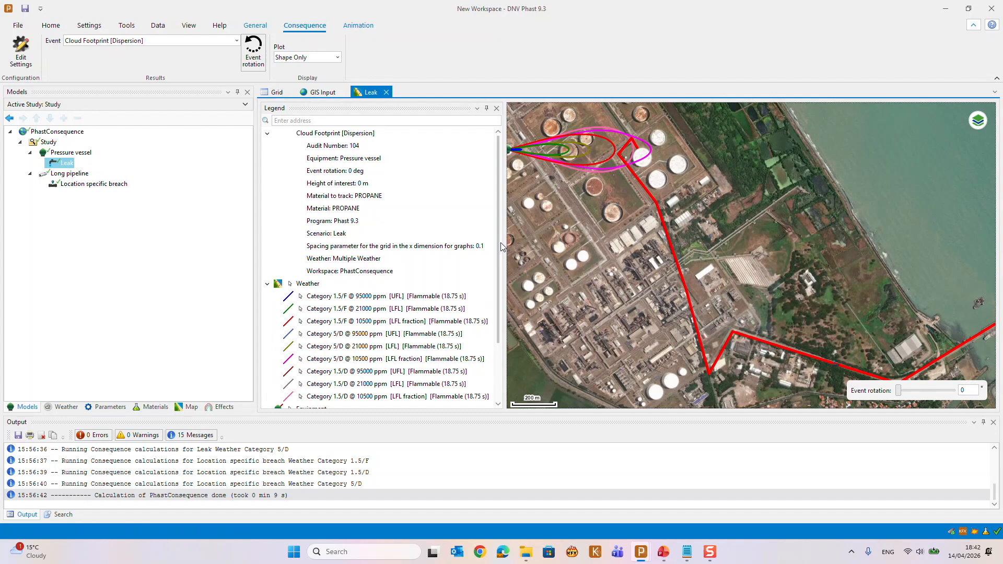
# Turn off the display of the Category 1.5/F @ 95000 ppm UFL layer on the Leak results map
pyautogui.moveTo(497, 244); pyautogui.dragTo(497, 294)
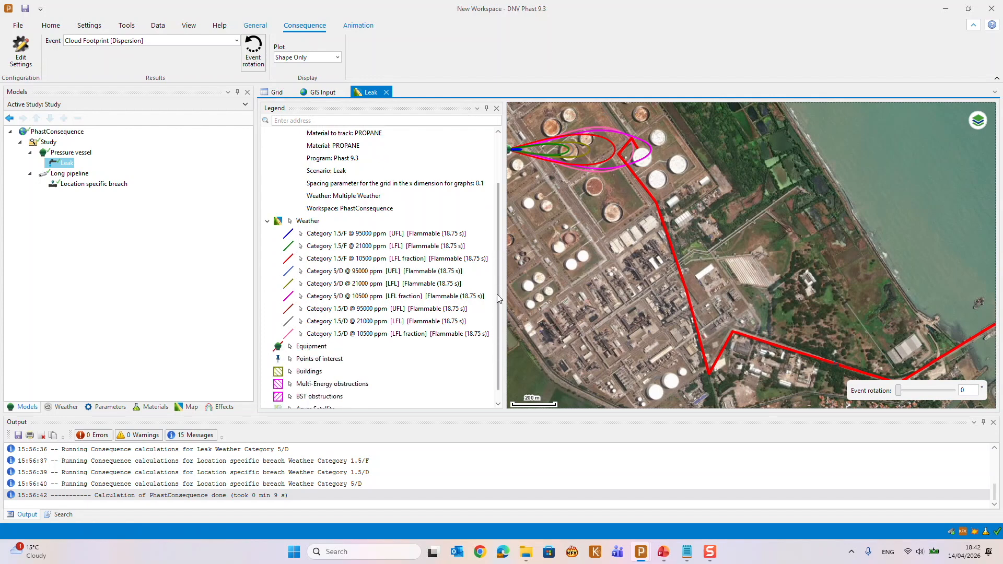
pyautogui.click(355, 235)
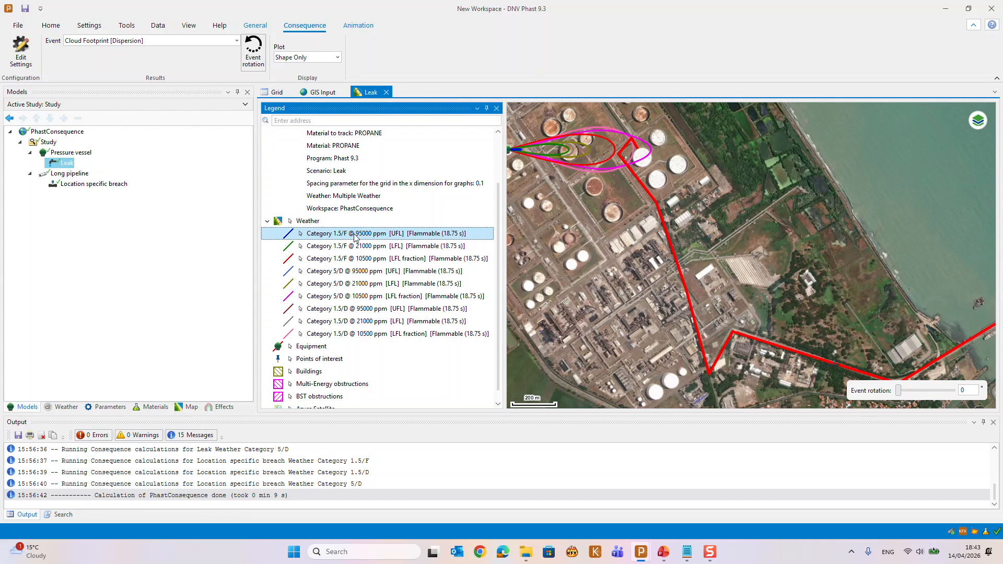
pyautogui.rightClick(355, 237)
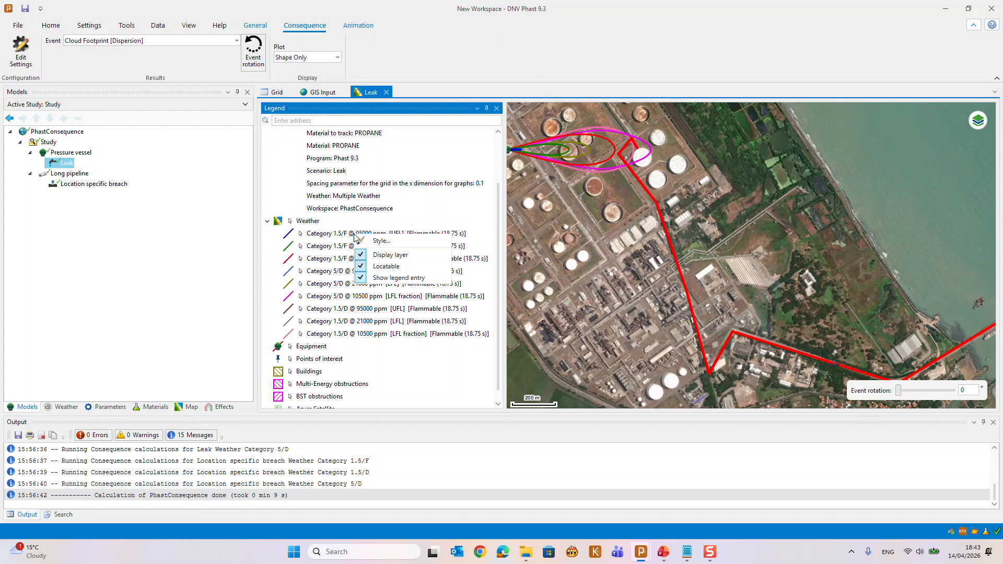
pyautogui.click(378, 256)
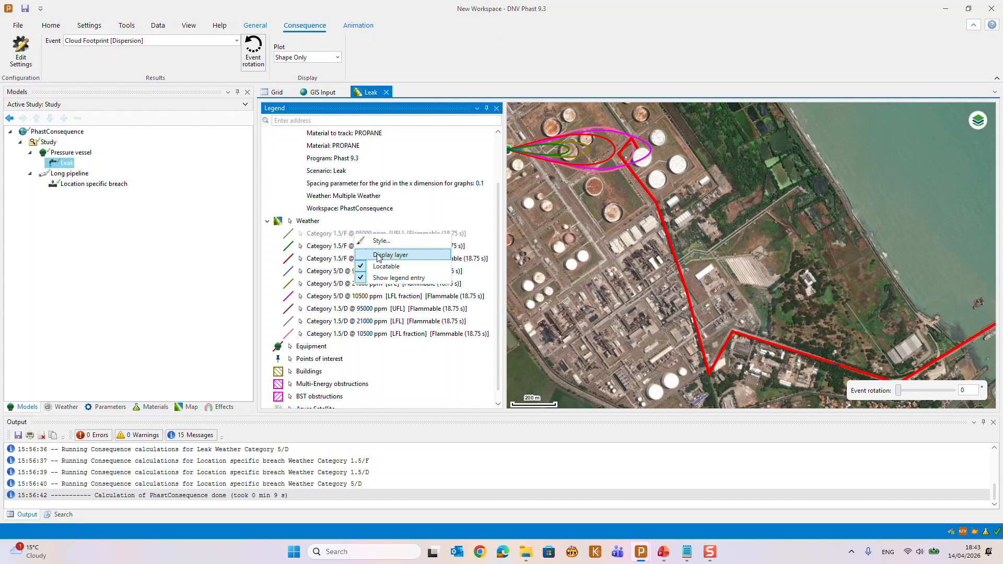
# Turn off the display of the Category 1.5/F @ 21000 ppm LFL and 10500 ppm LFL fraction layers on the Leak map
pyautogui.rightClick(333, 251)
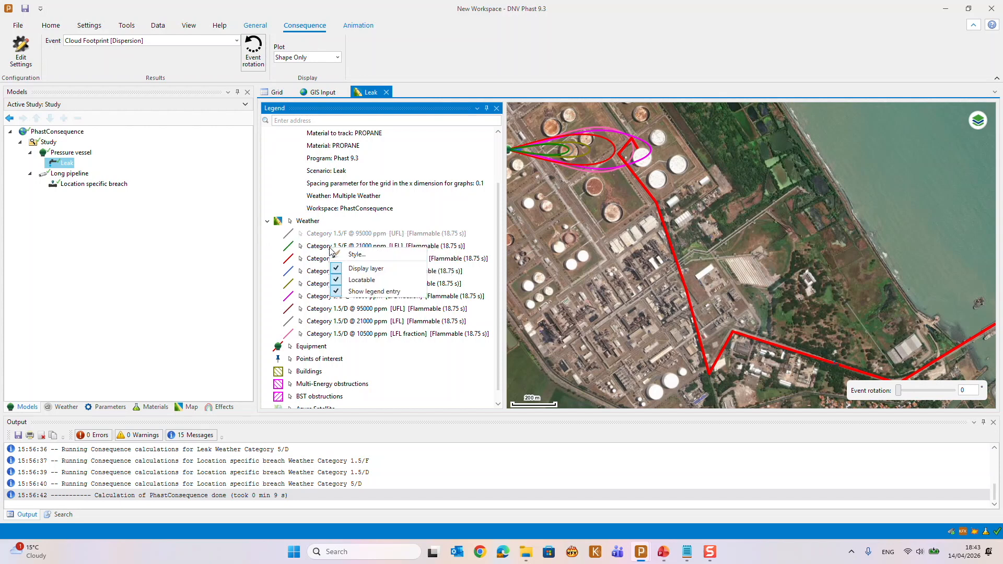
pyautogui.click(362, 269)
pyautogui.rightClick(321, 262)
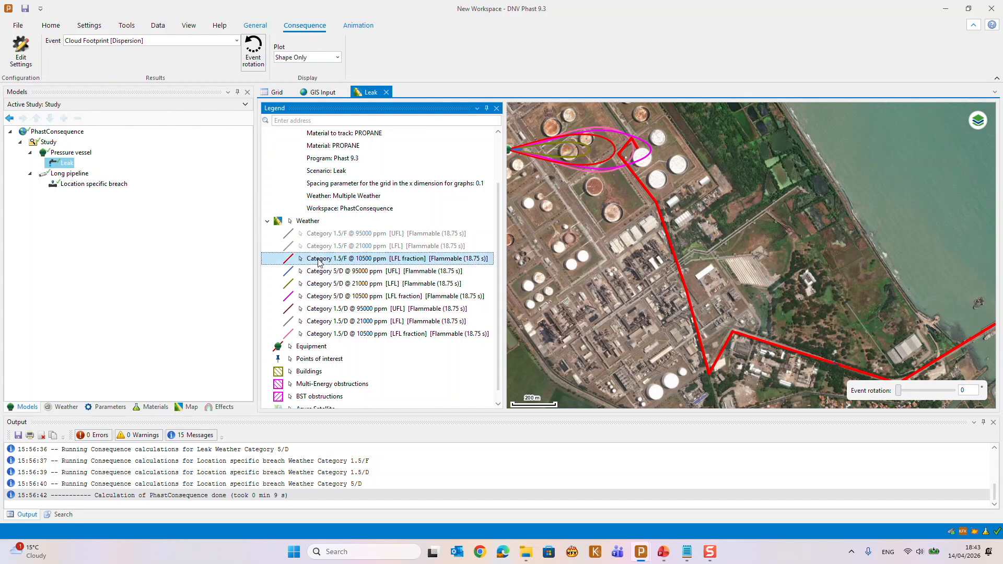
pyautogui.click(343, 280)
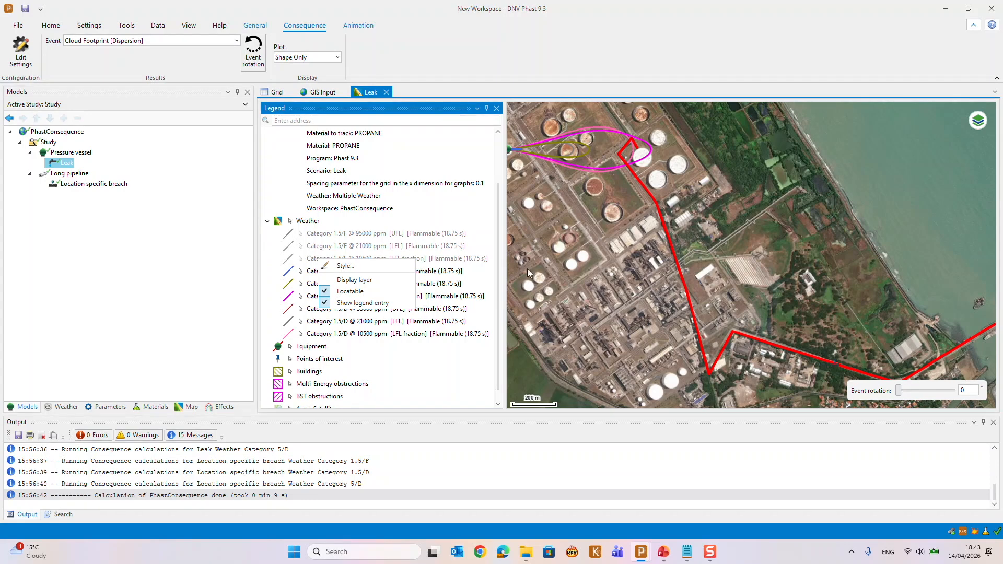
pyautogui.click(583, 187)
pyautogui.moveTo(583, 186); pyautogui.dragTo(629, 264)
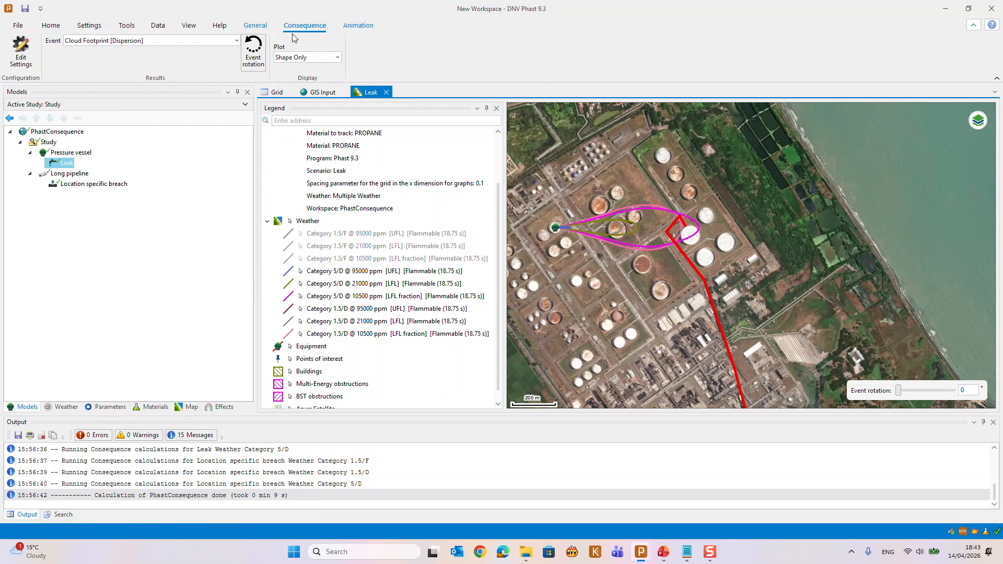
# Open the KML export for the Category 5/D @ 10500 ppm LFL fraction contour on the Leak map and cancel without saving
pyautogui.click(256, 25)
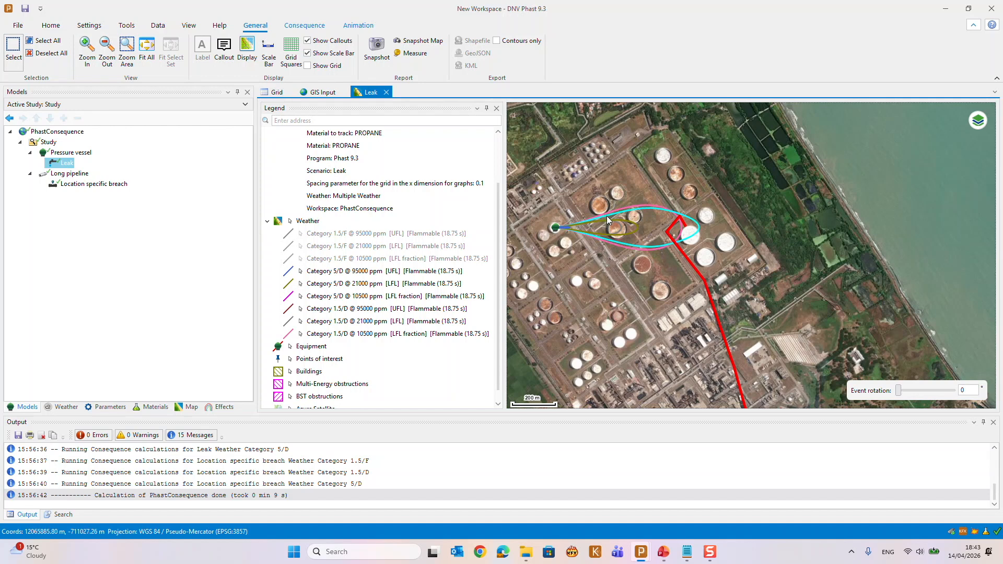
pyautogui.click(698, 225)
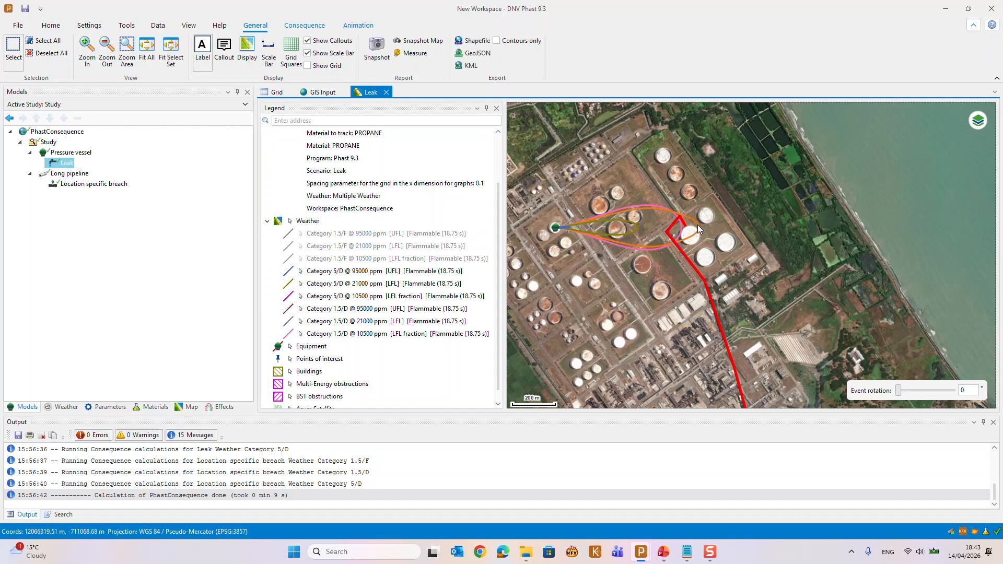
pyautogui.click(470, 67)
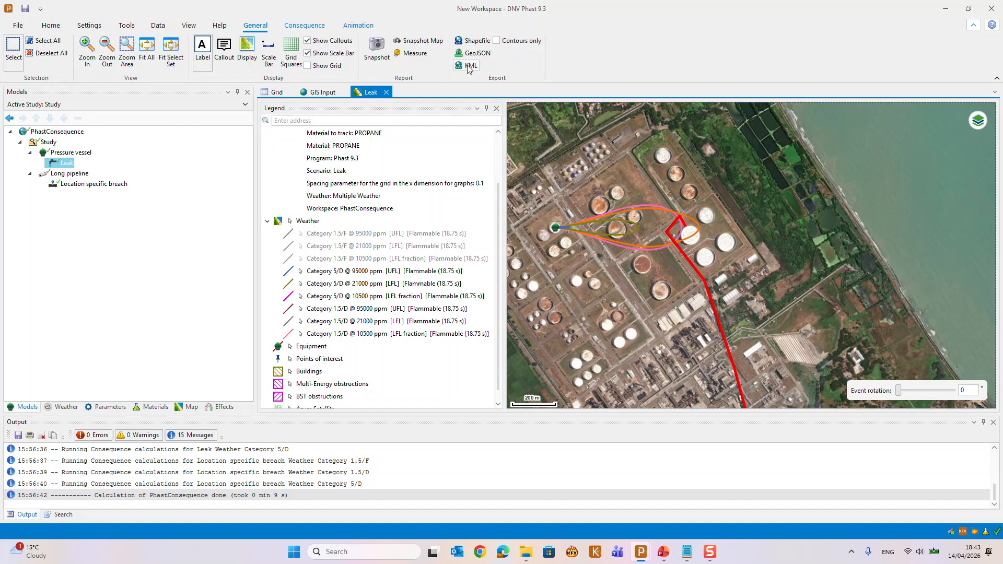
pyautogui.rightClick(694, 224)
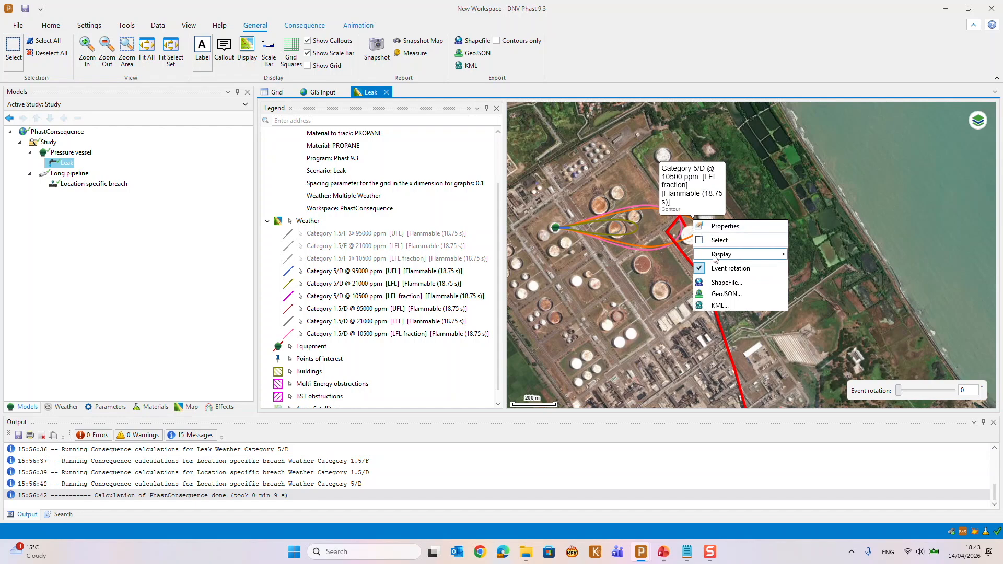
pyautogui.click(727, 305)
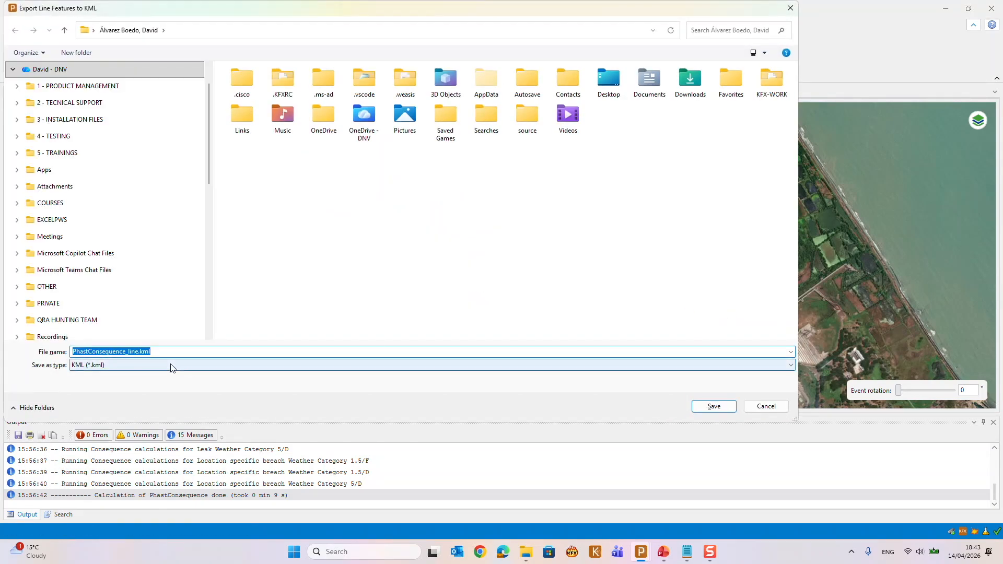
pyautogui.click(766, 406)
# Create GIS results for the Category 1.5/F weather covering both the Leak and Location specific breach scenarios
pyautogui.scroll(-3, 716, 321)
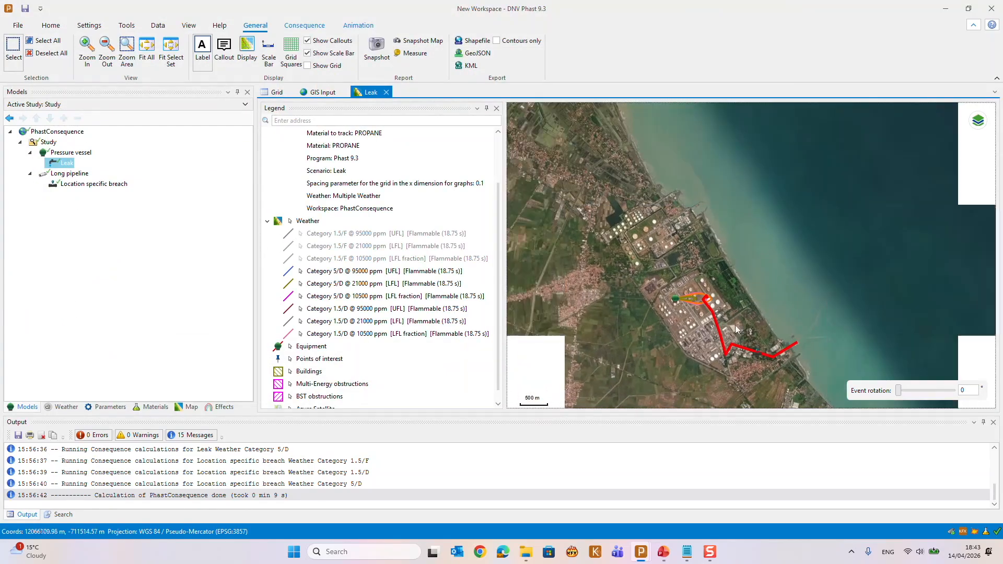
pyautogui.scroll(3, 726, 315)
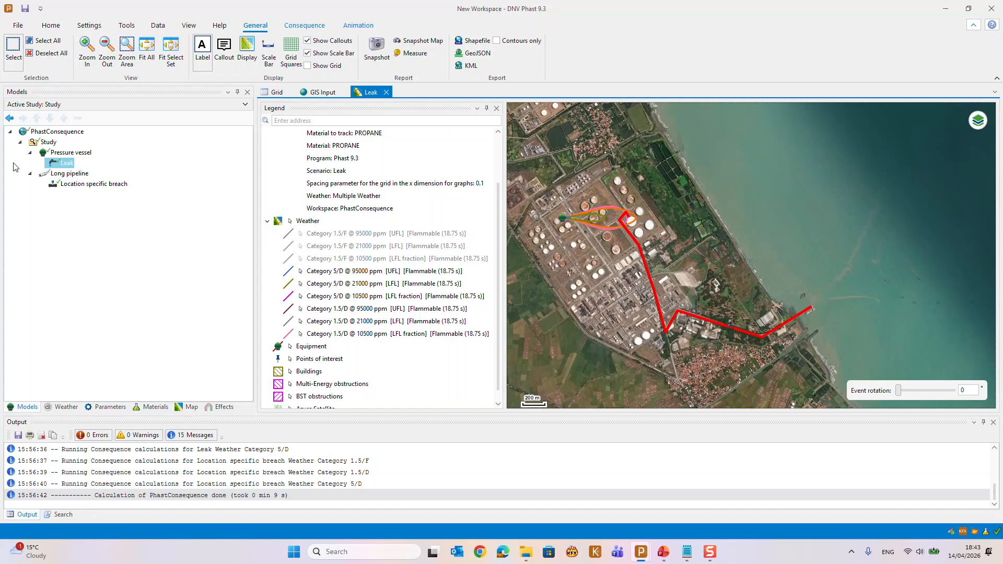
pyautogui.click(65, 407)
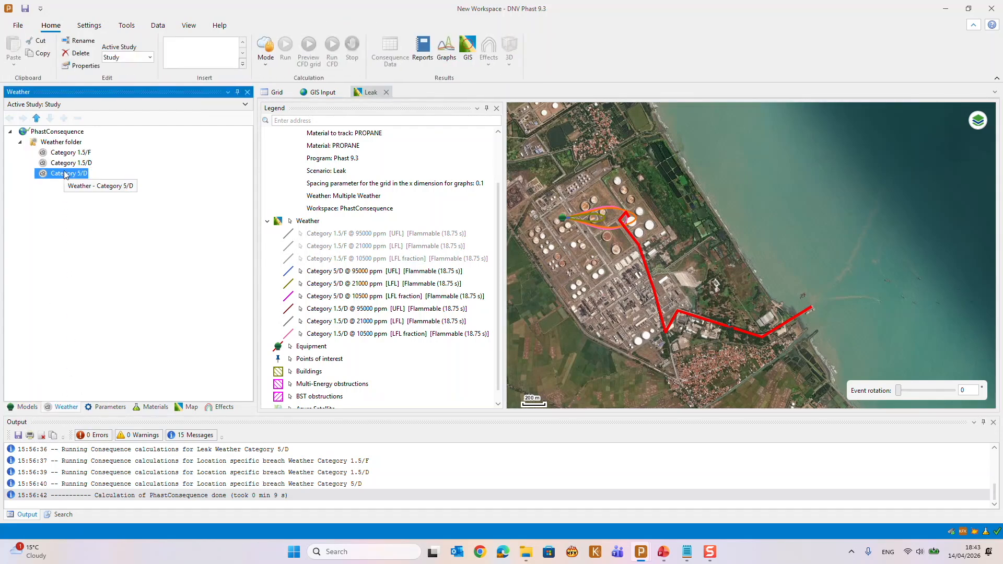
pyautogui.click(66, 153)
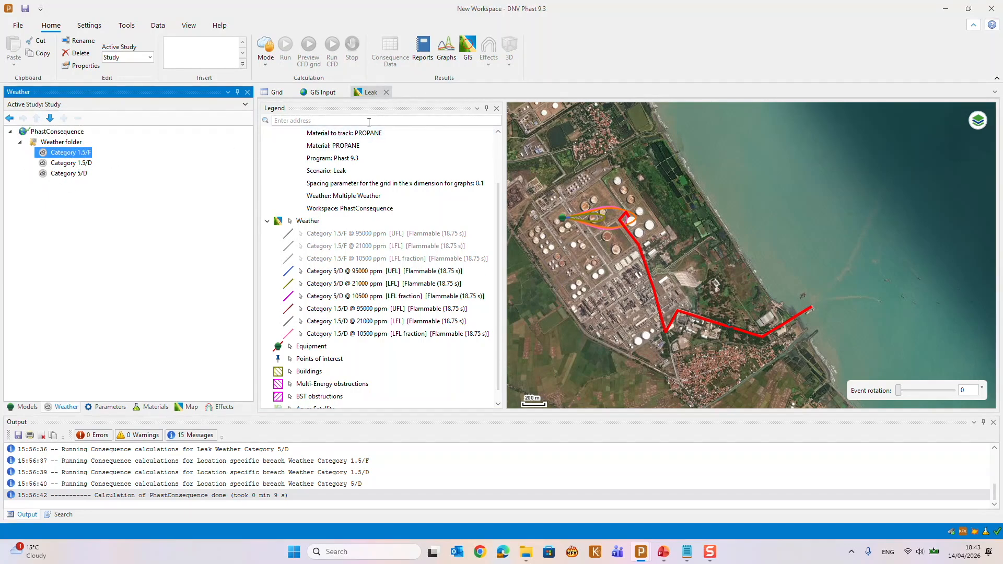
pyautogui.click(466, 62)
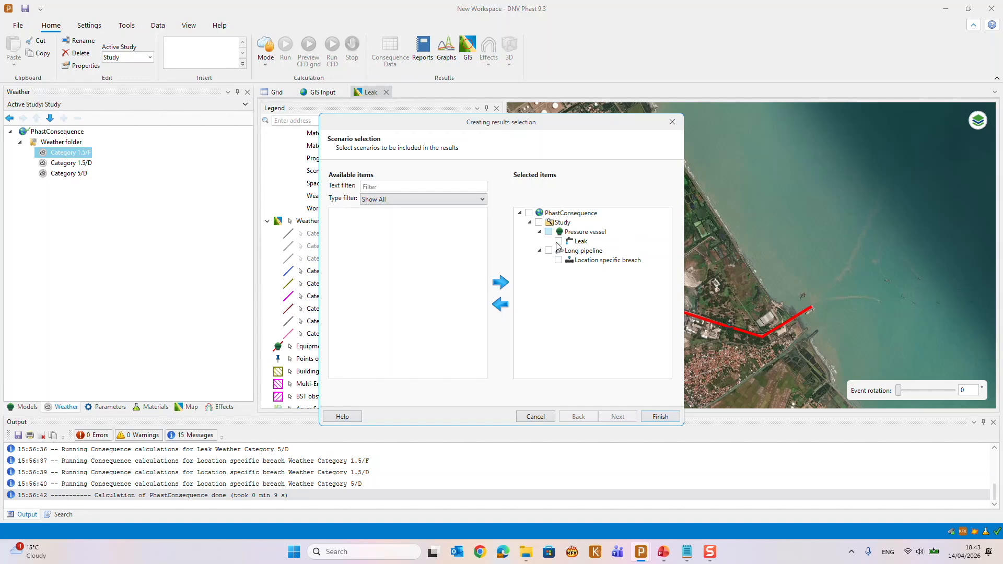
pyautogui.click(659, 417)
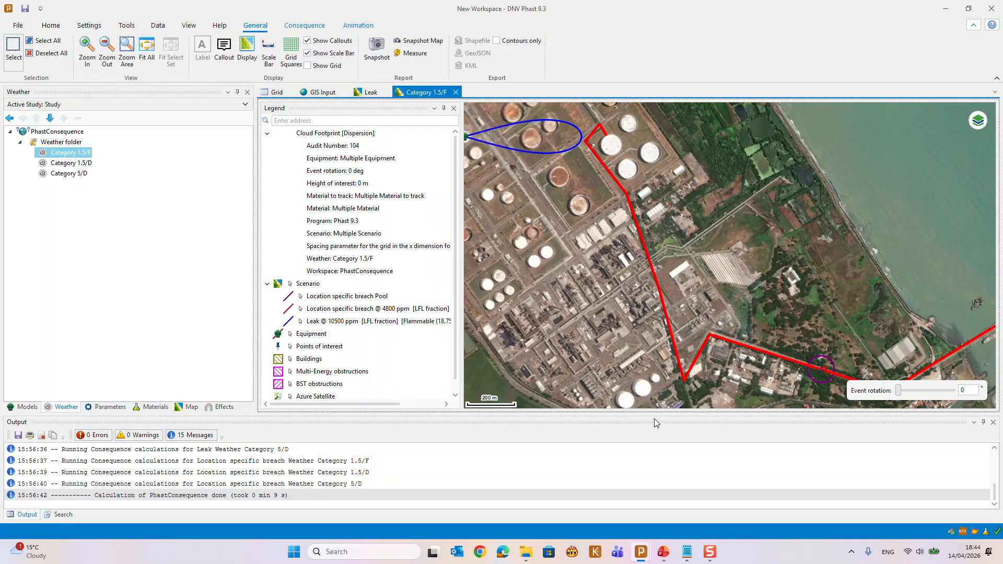
pyautogui.scroll(-1, 627, 338)
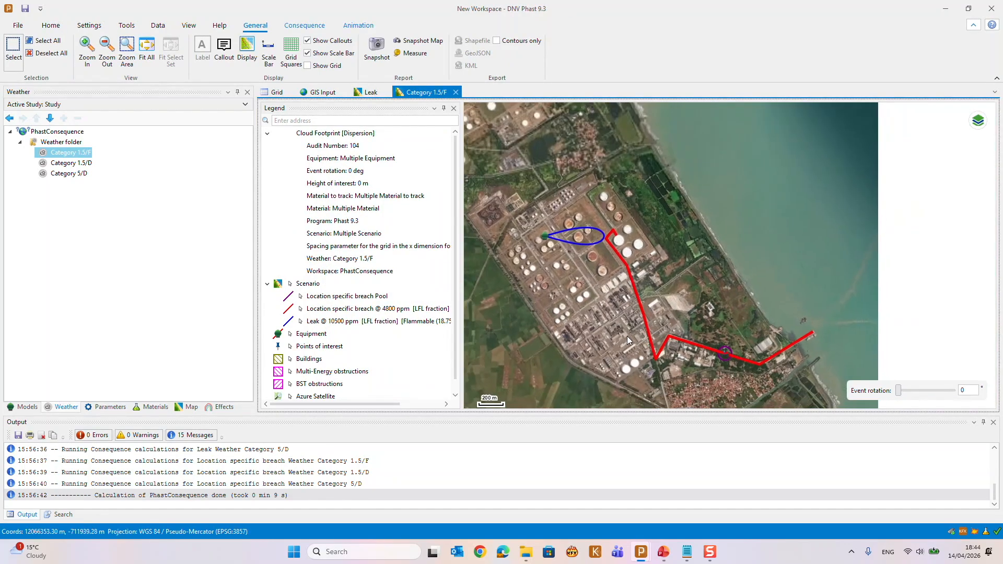